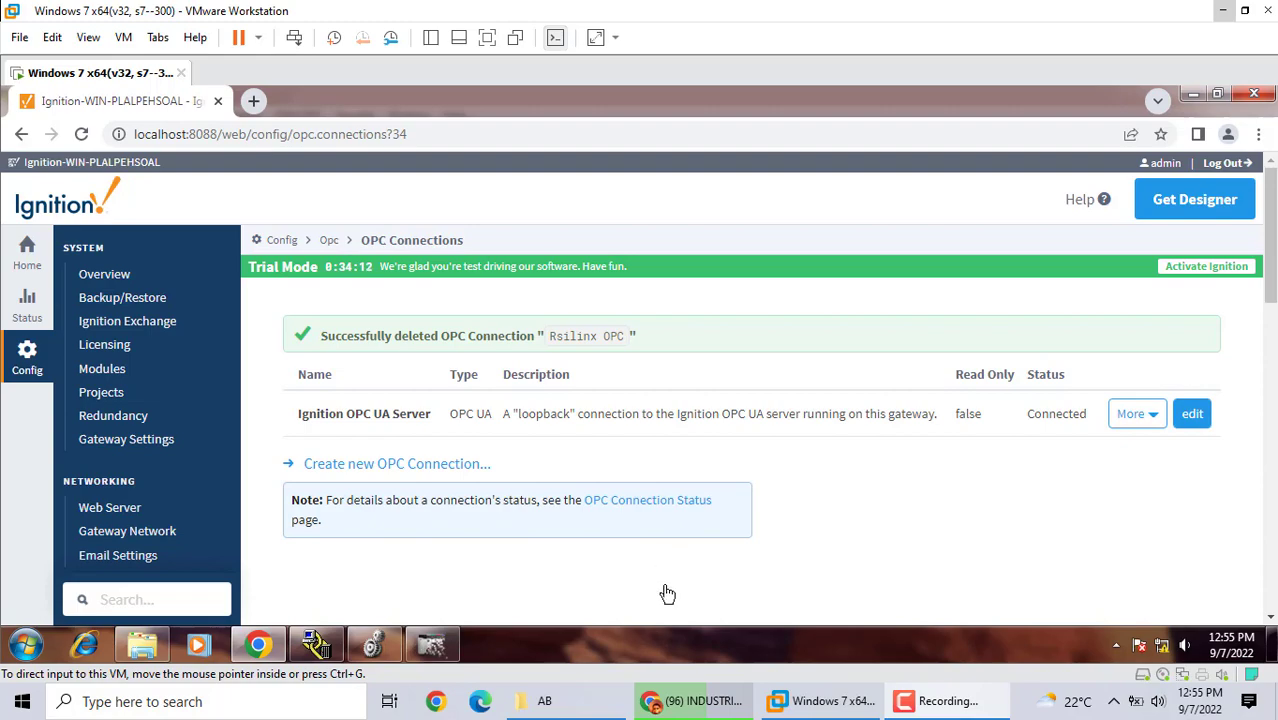
Browse the YouTube channel's videos page, then return to the Ignition virtual machine
{"action": "left_click", "coordinate": [693, 701]}
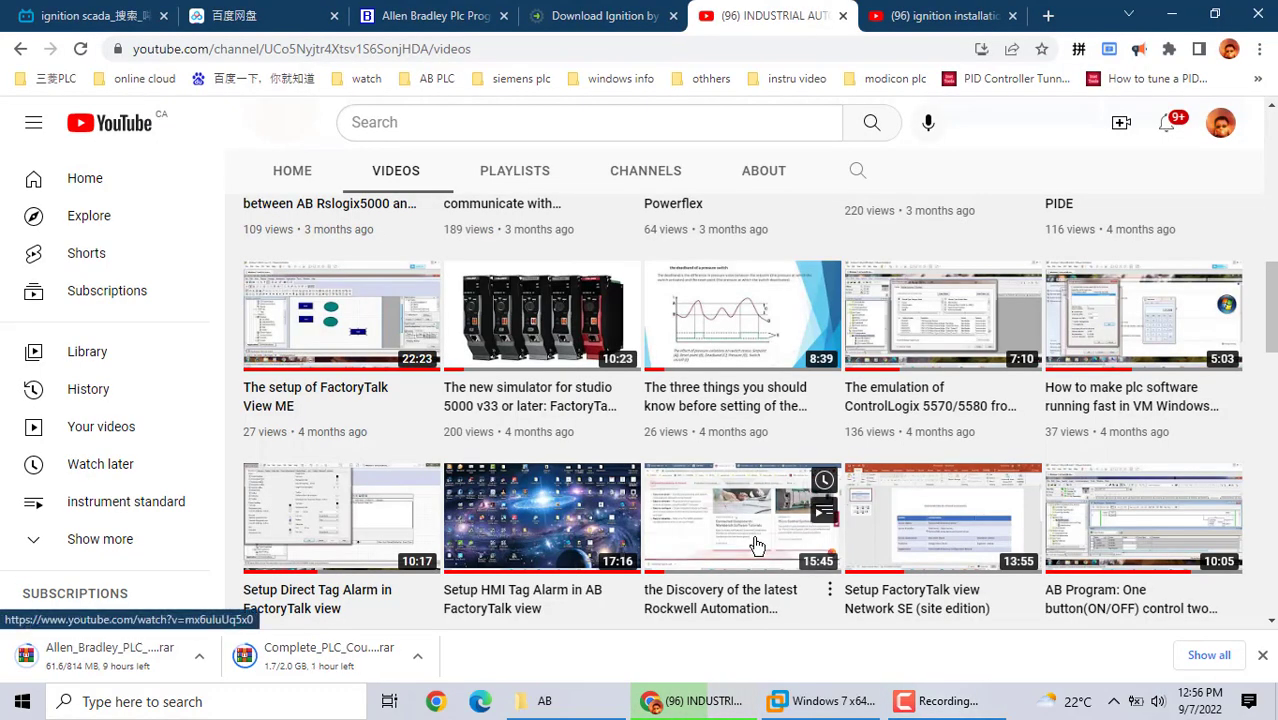
{"action": "scroll", "coordinate": [757, 551], "scroll_direction": "down", "scroll_amount": 4}
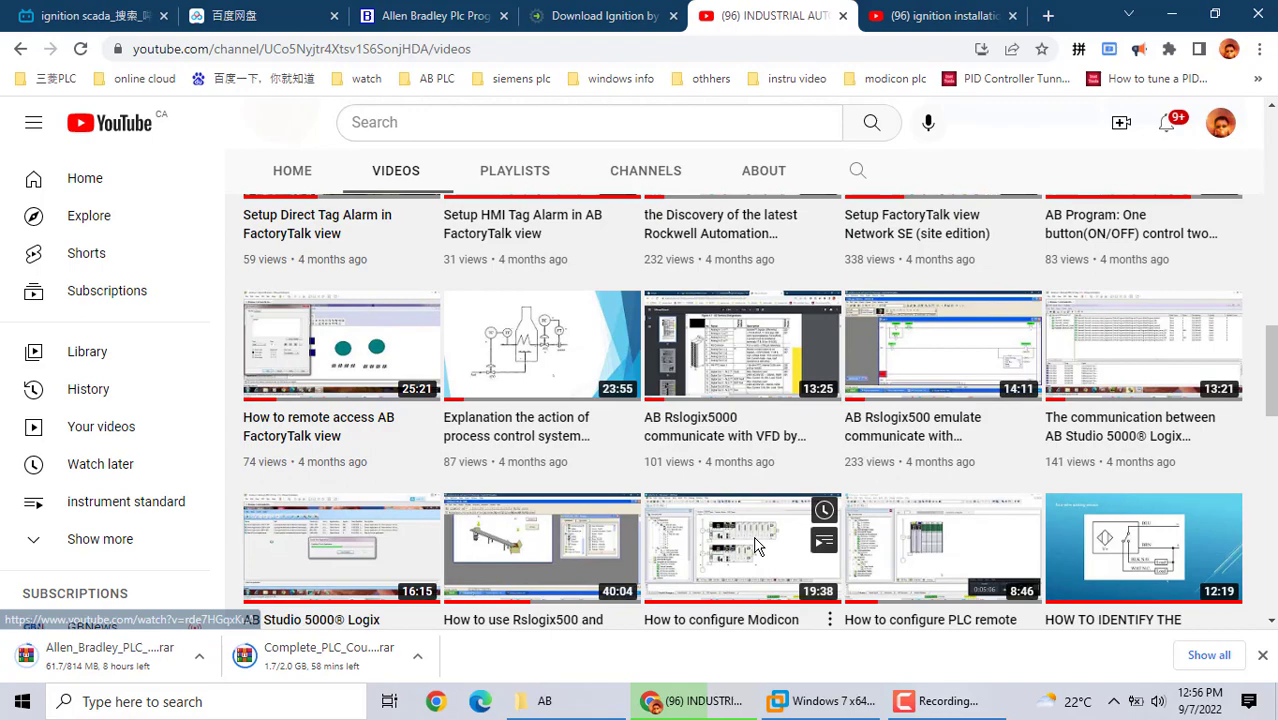
{"action": "scroll", "coordinate": [757, 546], "scroll_direction": "down", "scroll_amount": 10}
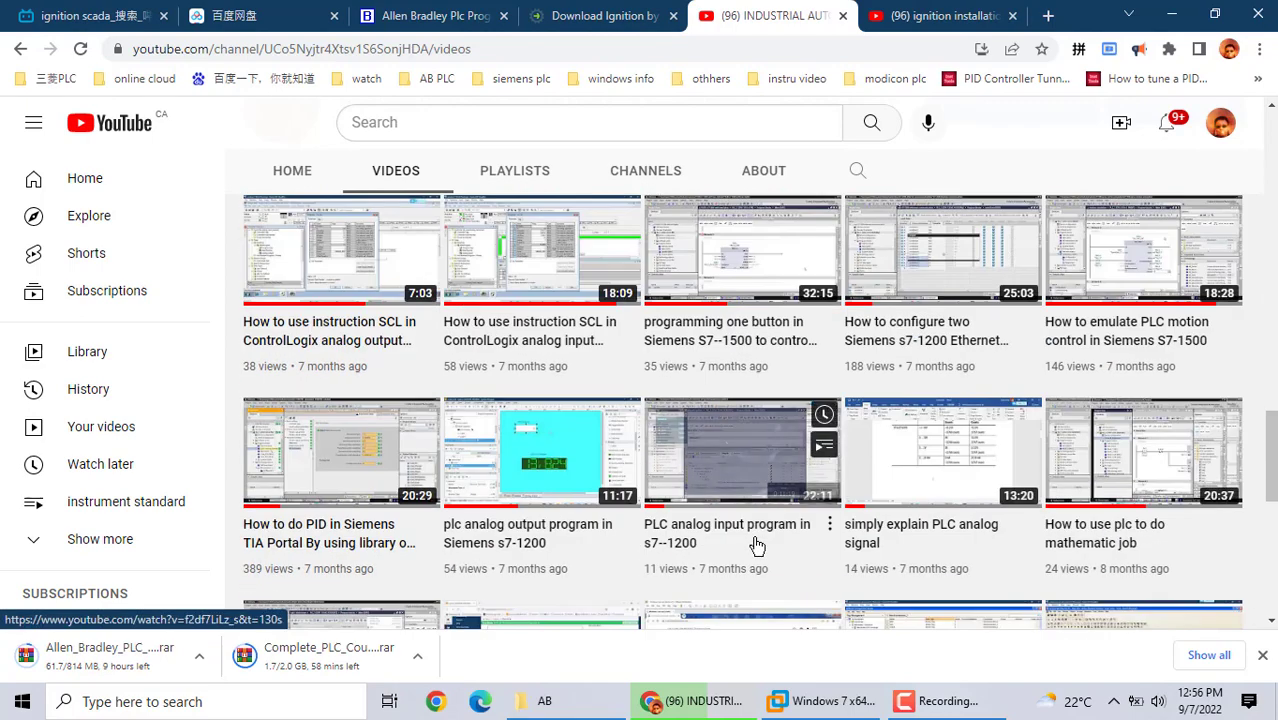
{"action": "scroll", "coordinate": [757, 546], "scroll_direction": "down", "scroll_amount": 1}
{"action": "scroll", "coordinate": [757, 546], "scroll_direction": "down", "scroll_amount": 1}
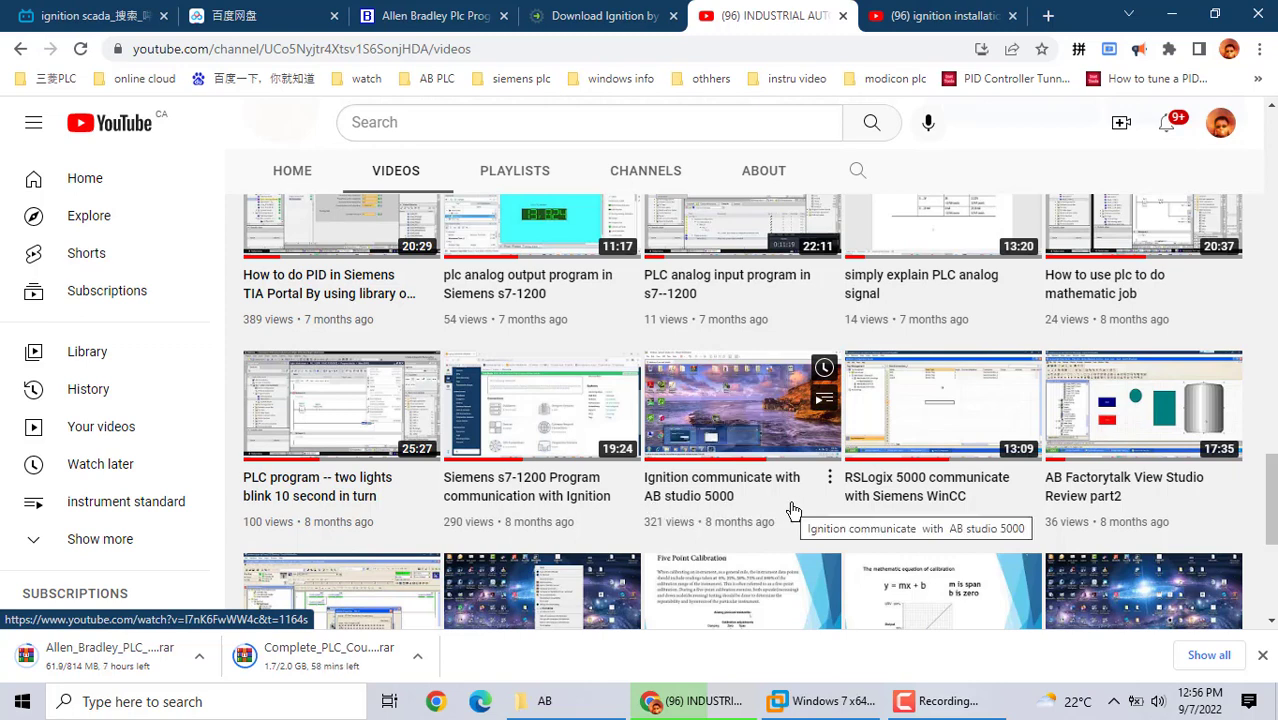
{"action": "left_click", "coordinate": [845, 708]}
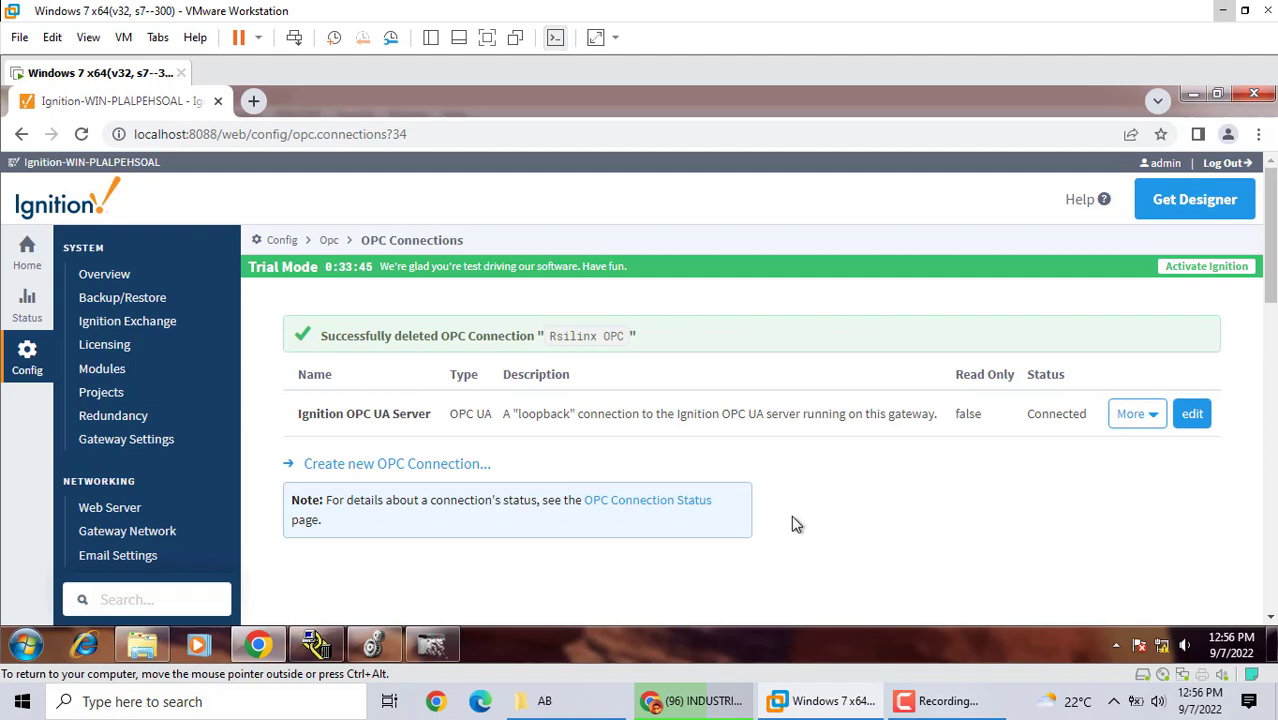
Close the Errors pane in Logix Designer and bring RSLinx Classic's RSWho window forward
{"action": "left_click", "coordinate": [372, 642]}
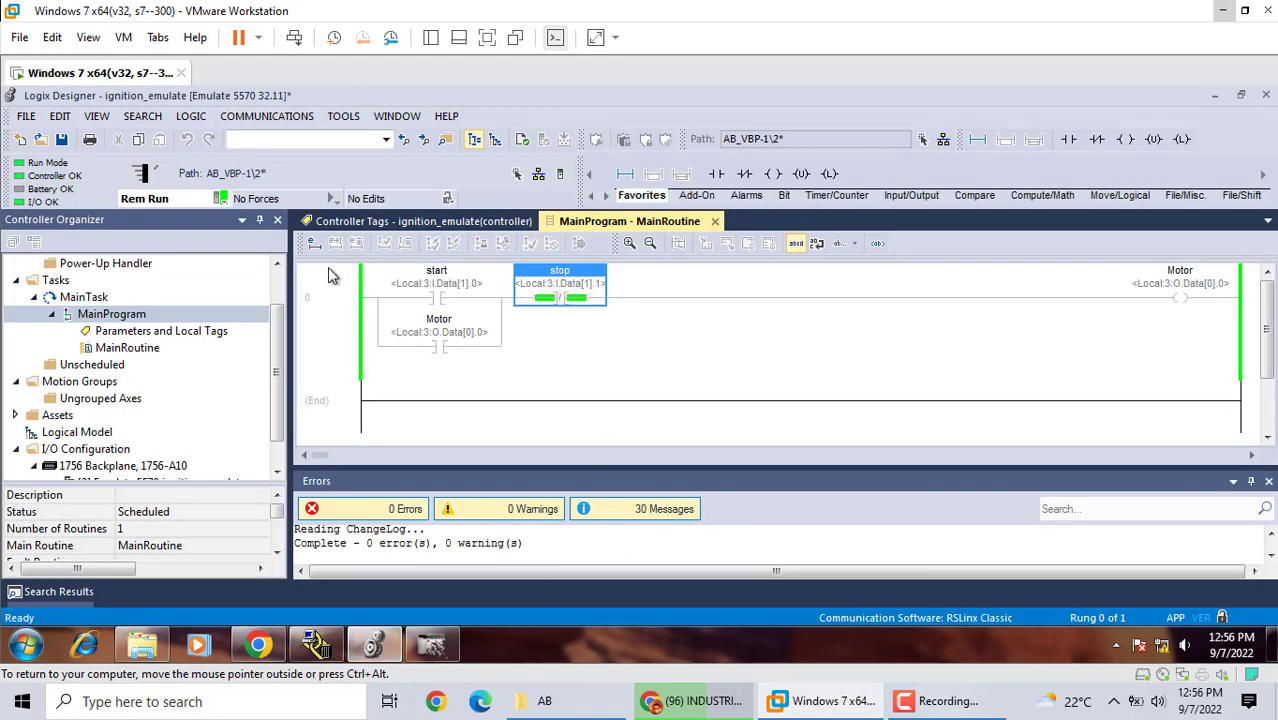
{"action": "left_click", "coordinate": [1268, 481]}
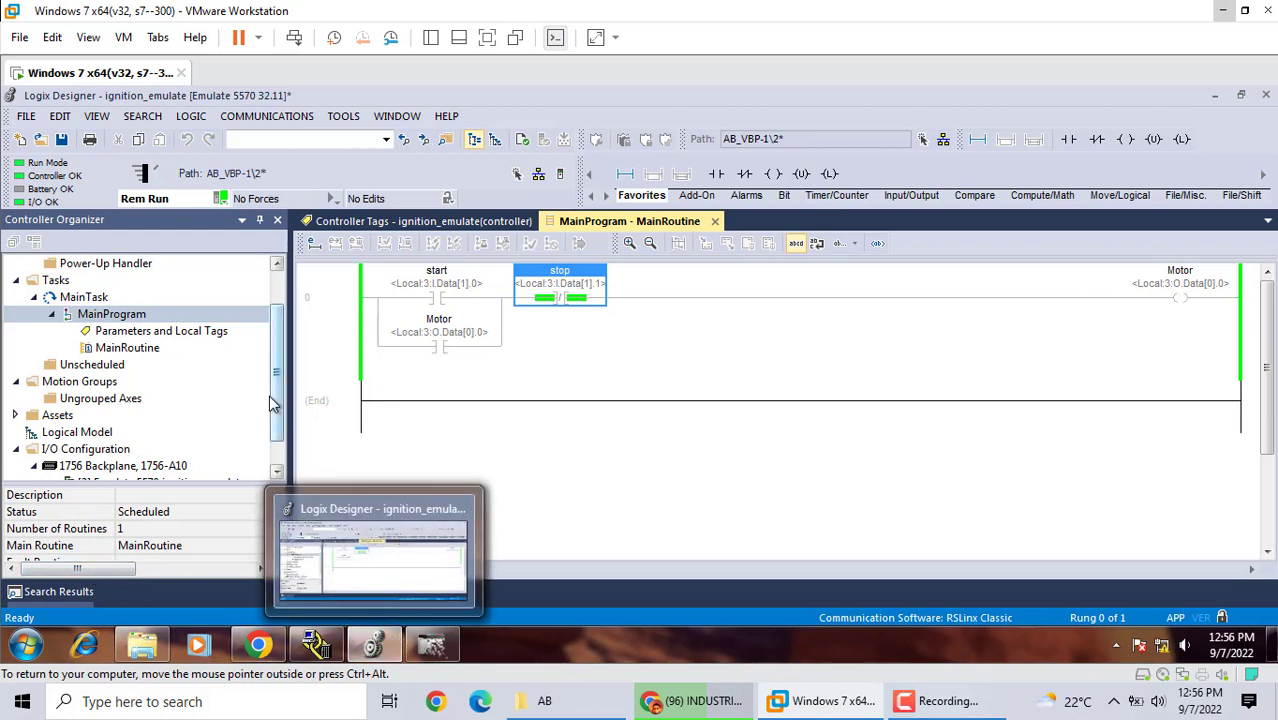
{"action": "left_click", "coordinate": [274, 452]}
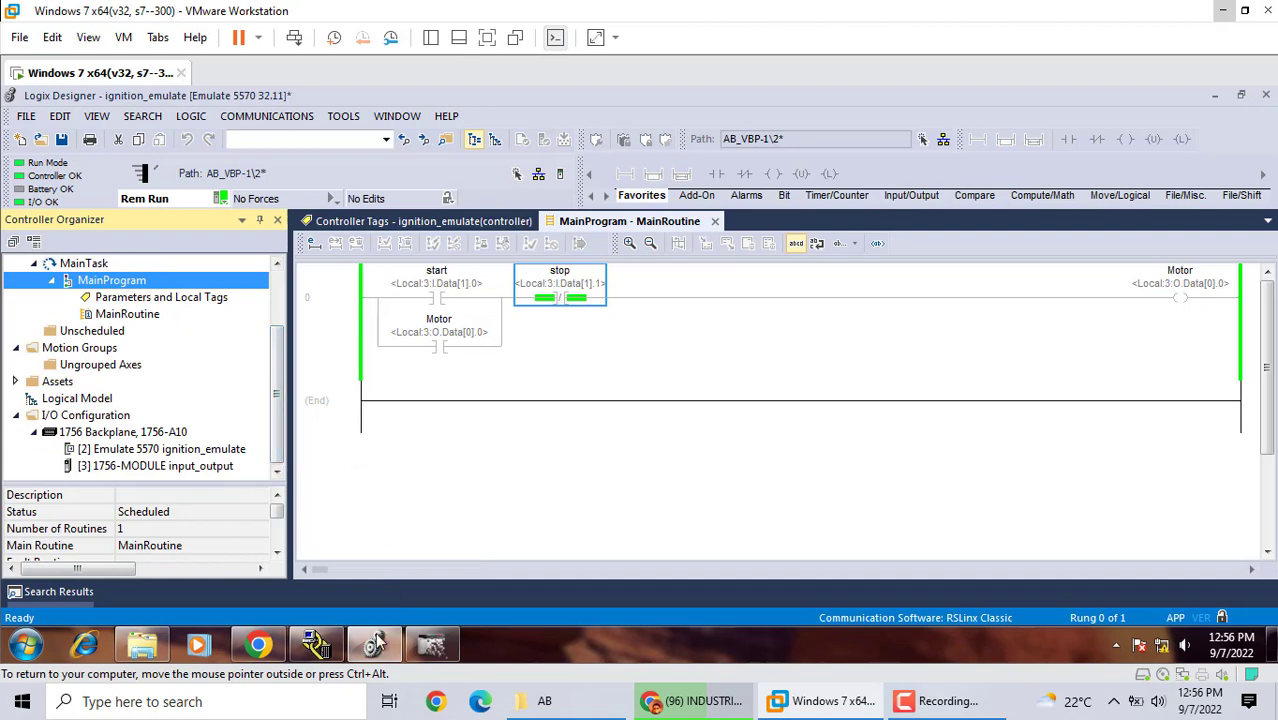
{"action": "left_click", "coordinate": [313, 655]}
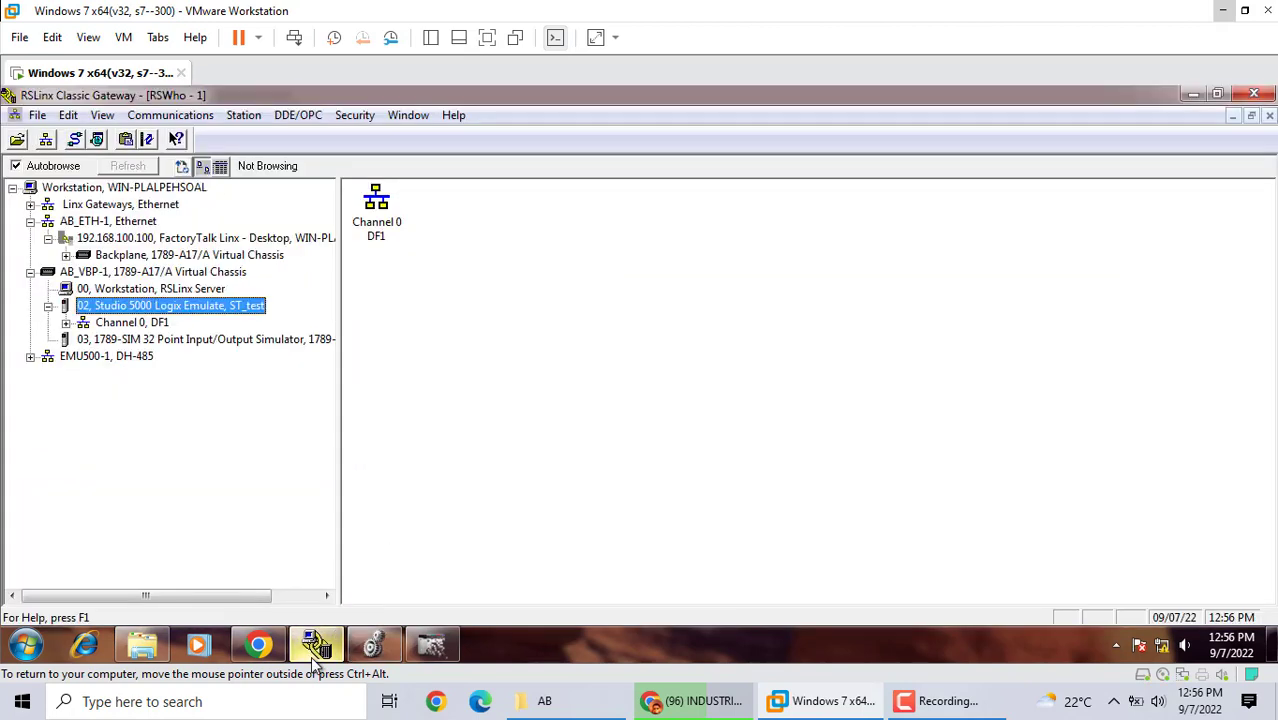
Add a new DDE/OPC topic named ignitiontest in Topic Configuration
{"action": "left_click", "coordinate": [284, 118]}
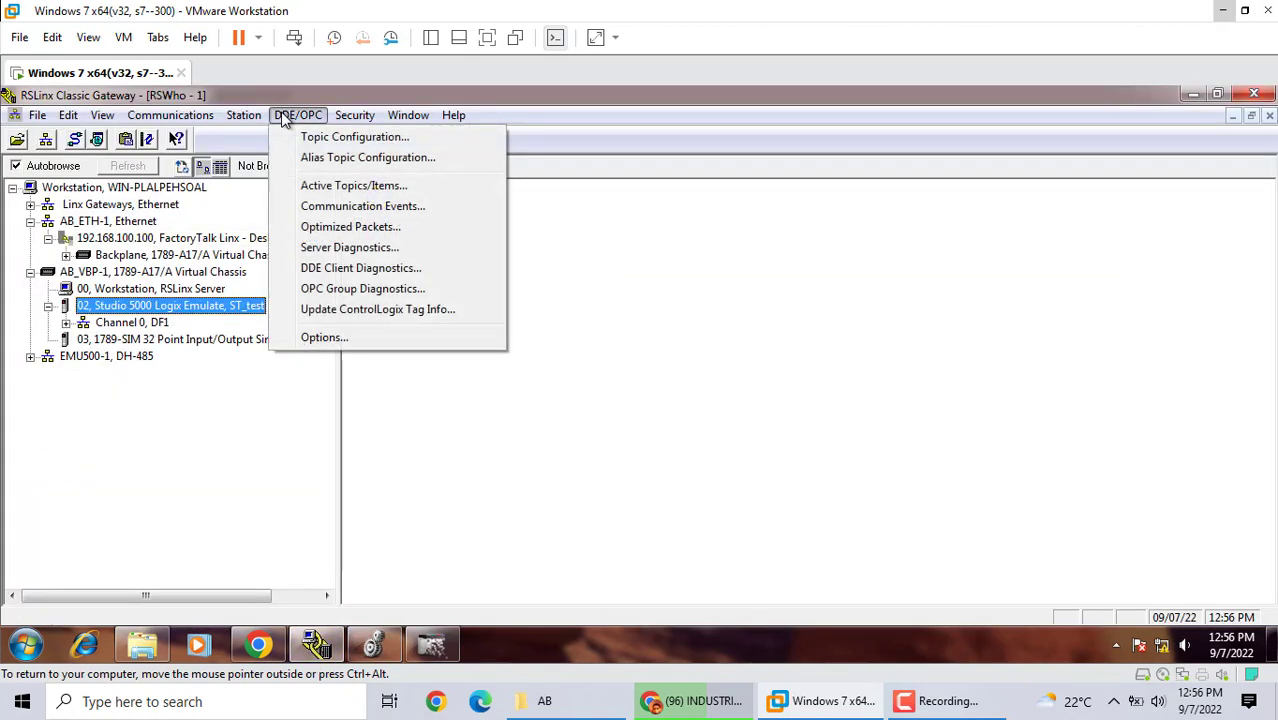
{"action": "left_click", "coordinate": [365, 137]}
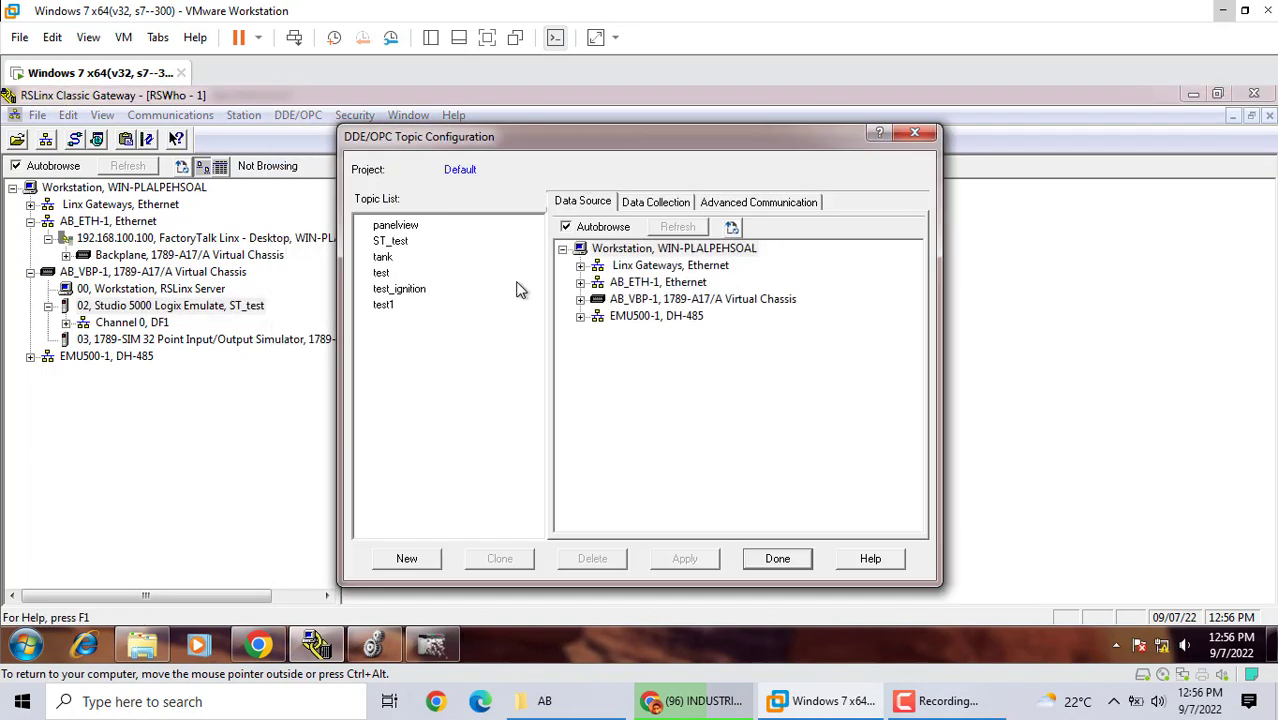
{"action": "left_click", "coordinate": [407, 558]}
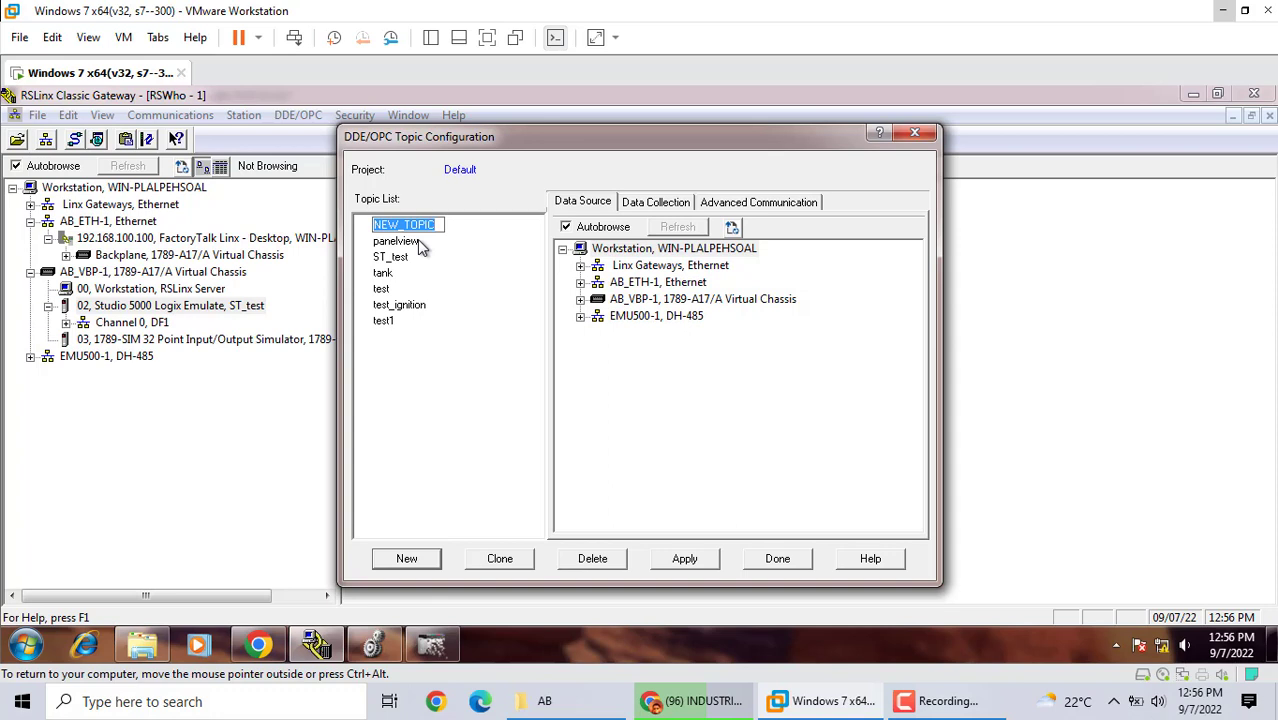
{"action": "type", "text": "ignition"}
{"action": "type", "text": "test"}
{"action": "key", "text": "BackSpace"}
Set the topic's source to the slot 02 Logix Emulate controller under AB_VBP-1, apply and confirm
{"action": "left_click", "coordinate": [581, 300]}
{"action": "left_click", "coordinate": [678, 340]}
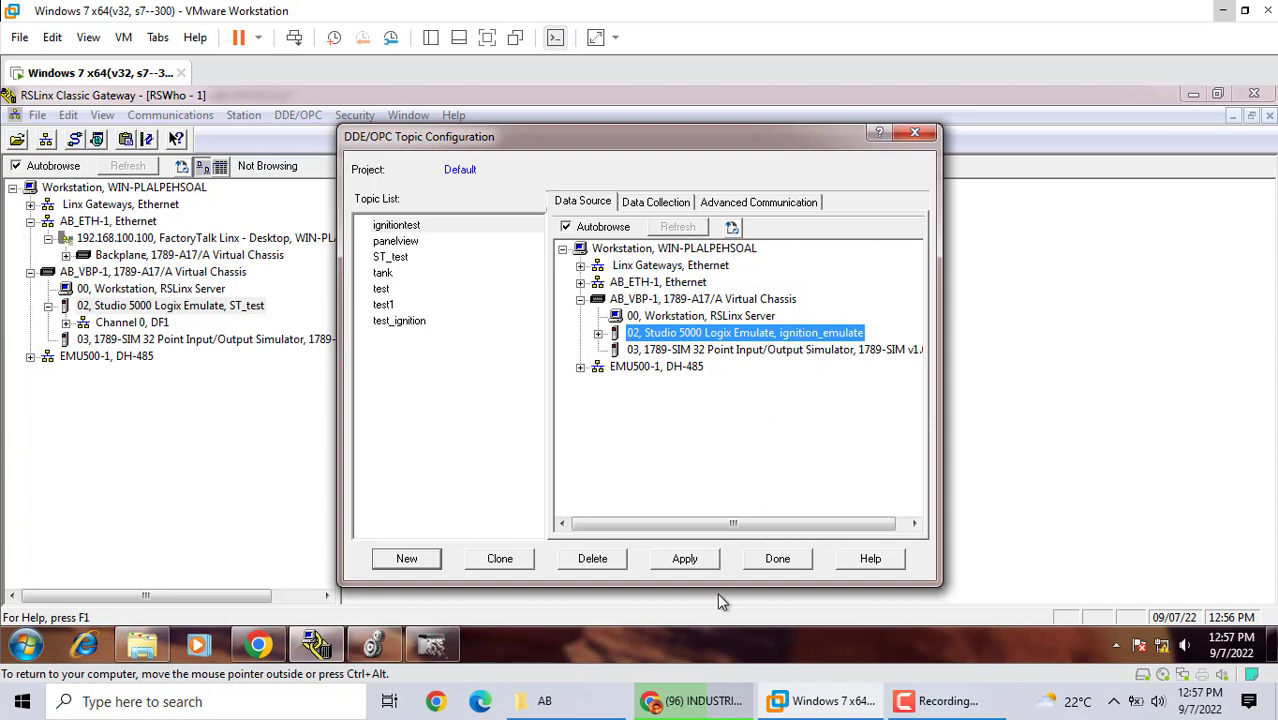
{"action": "left_click", "coordinate": [685, 560]}
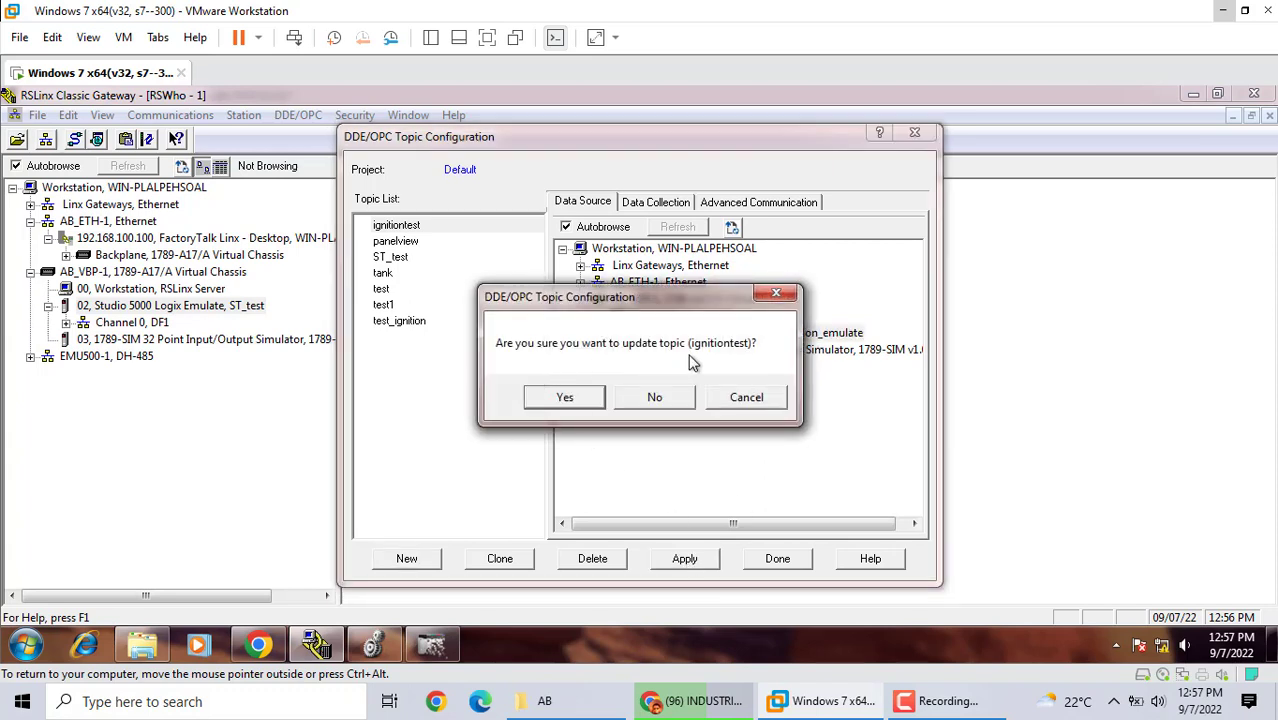
{"action": "left_click", "coordinate": [566, 399]}
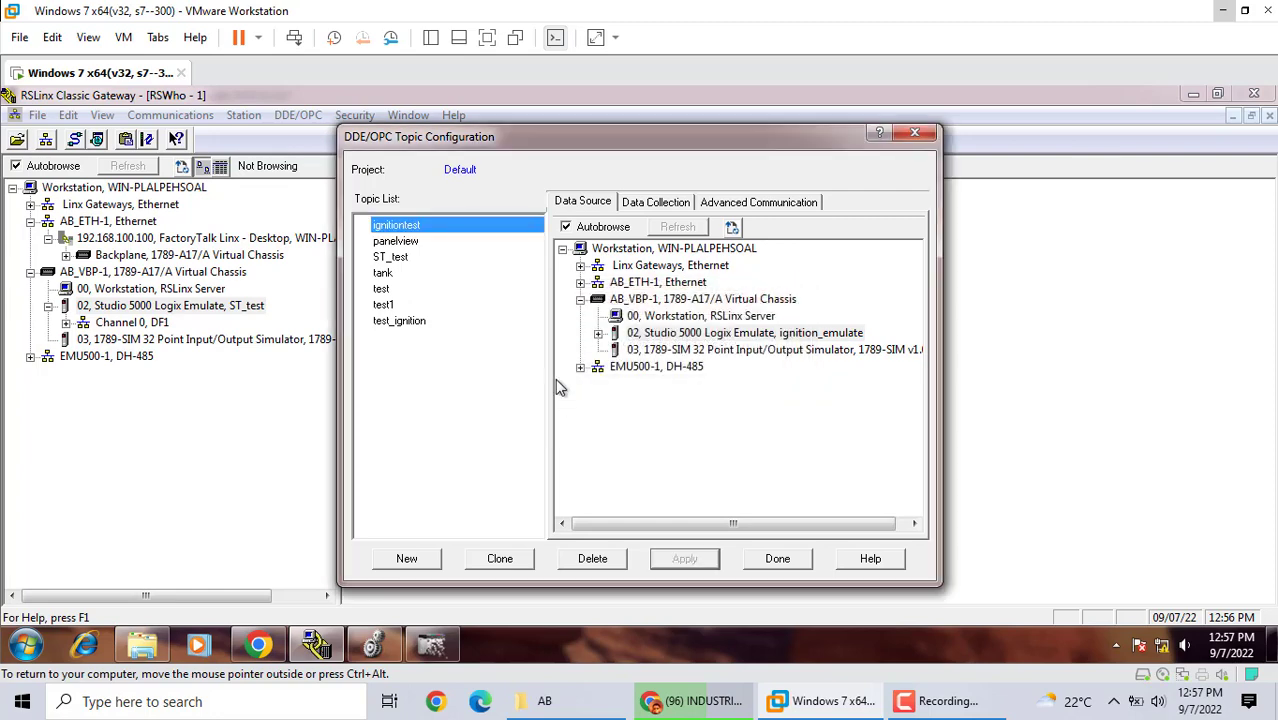
{"action": "left_click", "coordinate": [776, 559]}
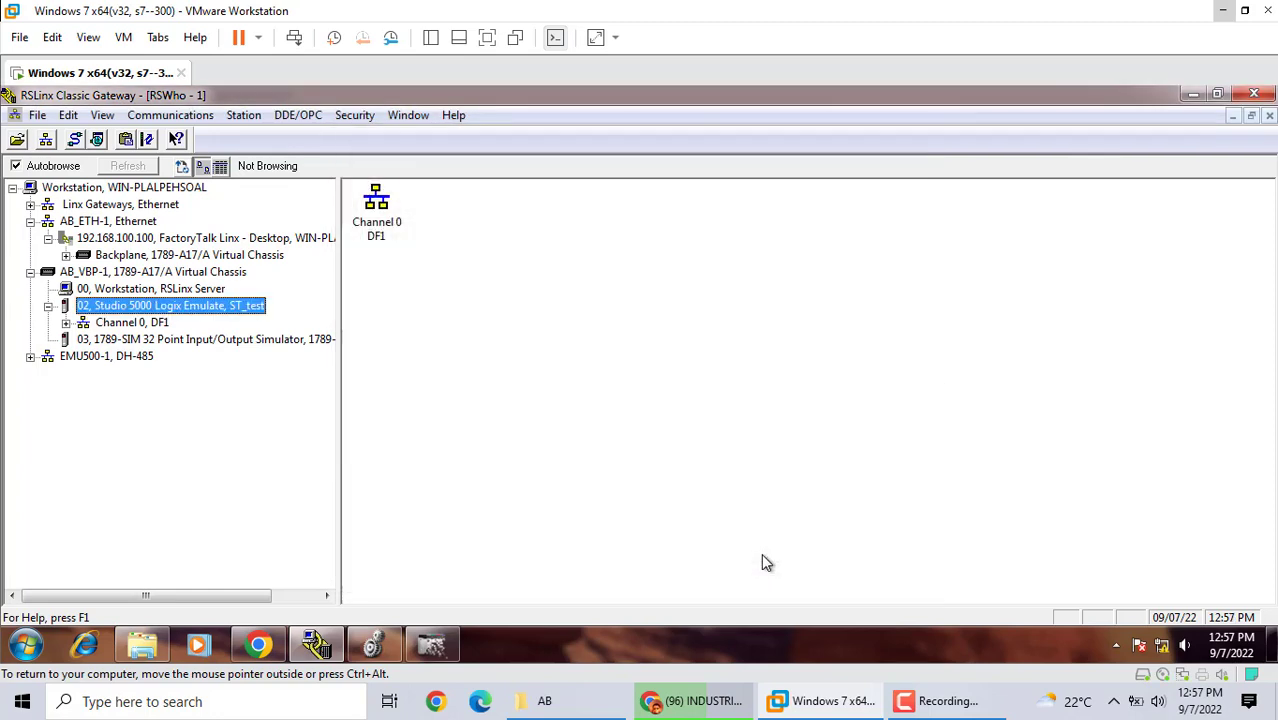
Return to the Ignition gateway in Chrome and go to OPC UA > Device Connections
{"action": "left_click", "coordinate": [258, 645]}
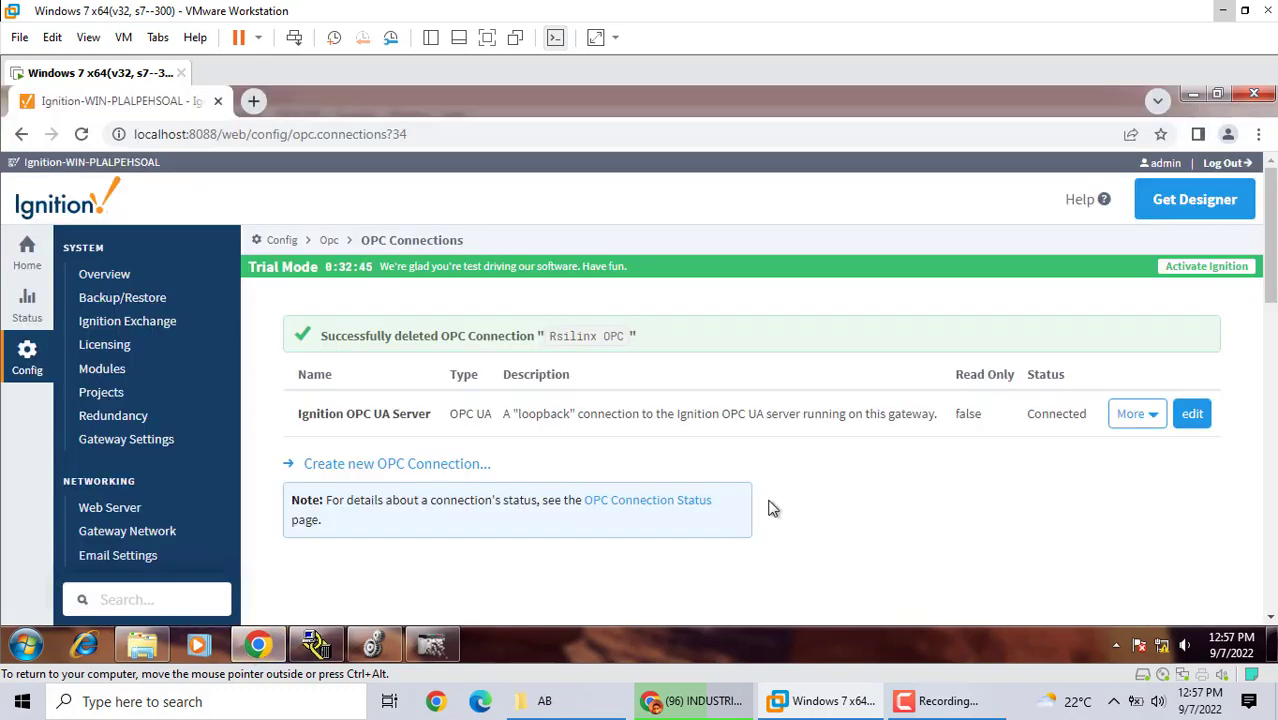
{"action": "scroll", "coordinate": [771, 508], "scroll_direction": "down", "scroll_amount": 3}
{"action": "scroll", "coordinate": [771, 508], "scroll_direction": "up", "scroll_amount": 3}
{"action": "scroll", "coordinate": [930, 500], "scroll_direction": "down", "scroll_amount": 2}
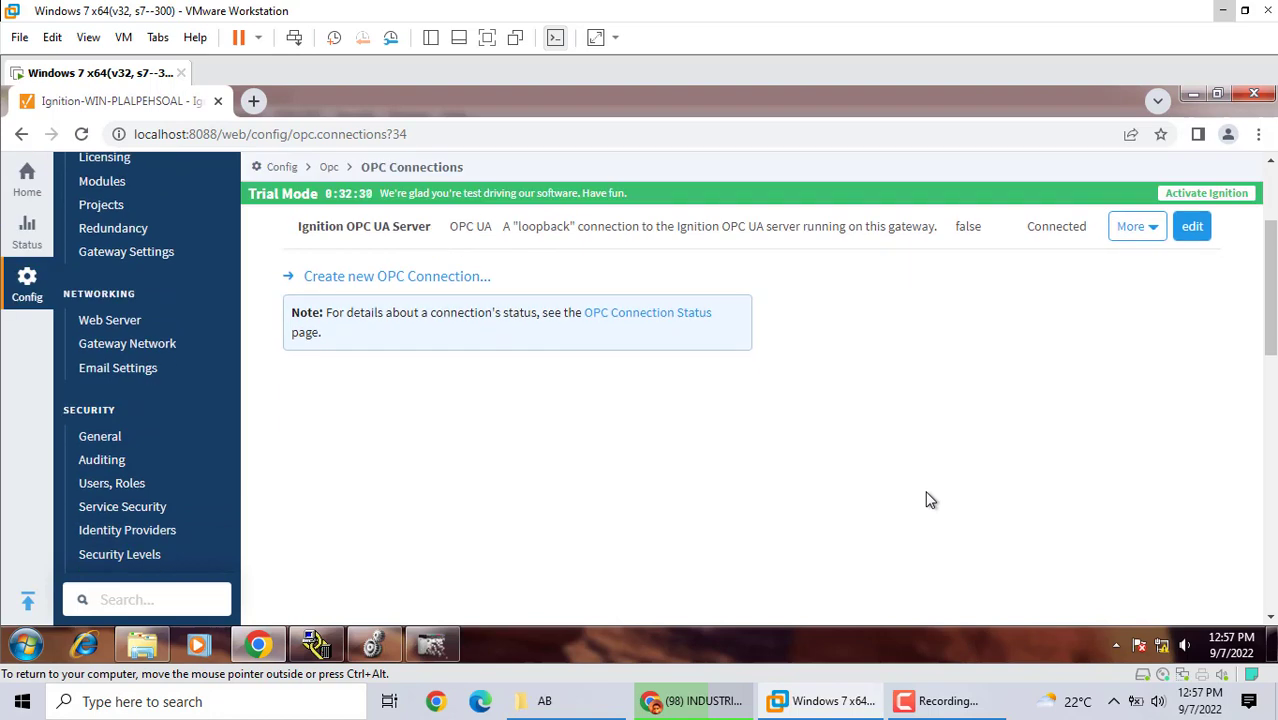
{"action": "scroll", "coordinate": [930, 500], "scroll_direction": "up", "scroll_amount": 1}
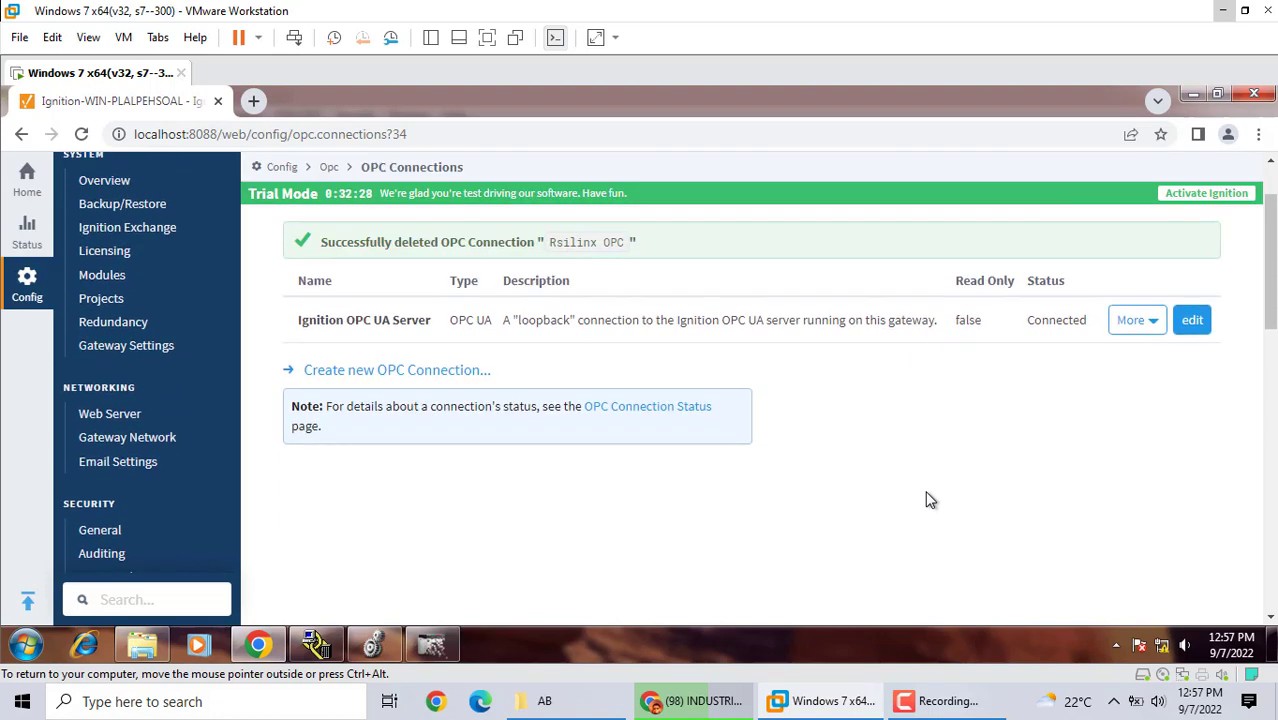
{"action": "scroll", "coordinate": [930, 500], "scroll_direction": "down", "scroll_amount": 5}
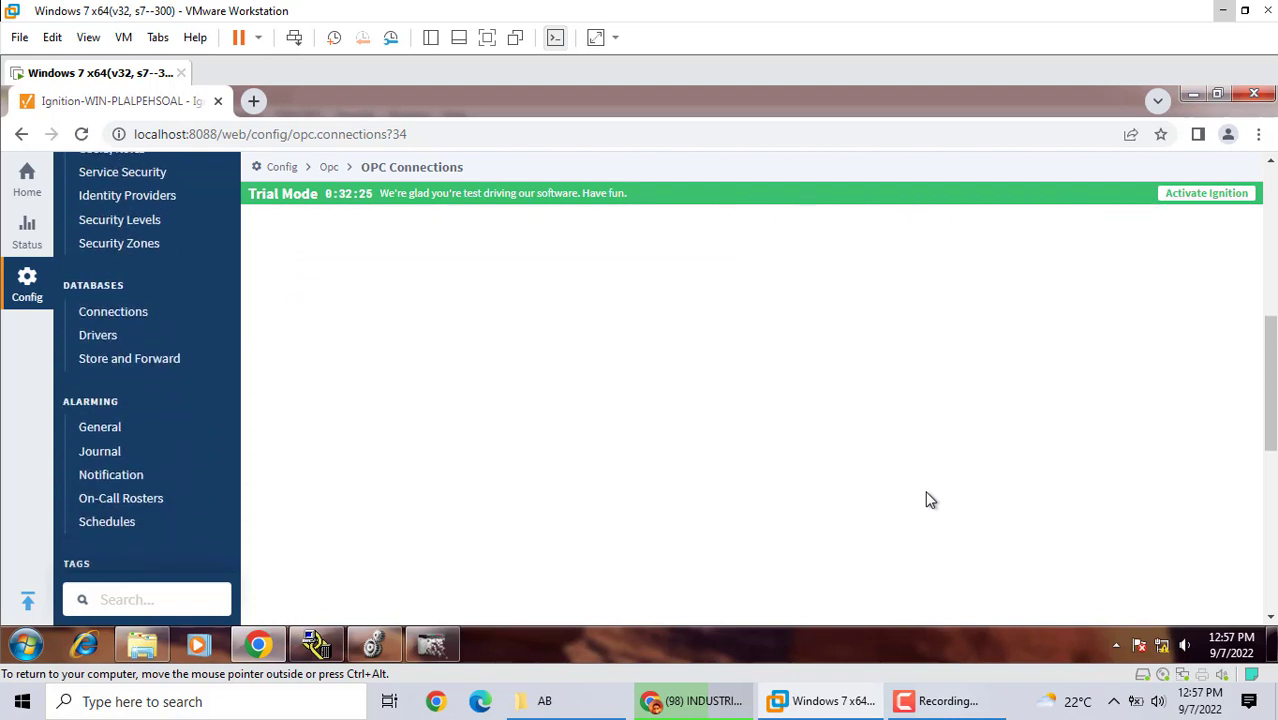
{"action": "scroll", "coordinate": [930, 500], "scroll_direction": "down", "scroll_amount": 2}
{"action": "scroll", "coordinate": [930, 500], "scroll_direction": "down", "scroll_amount": 2}
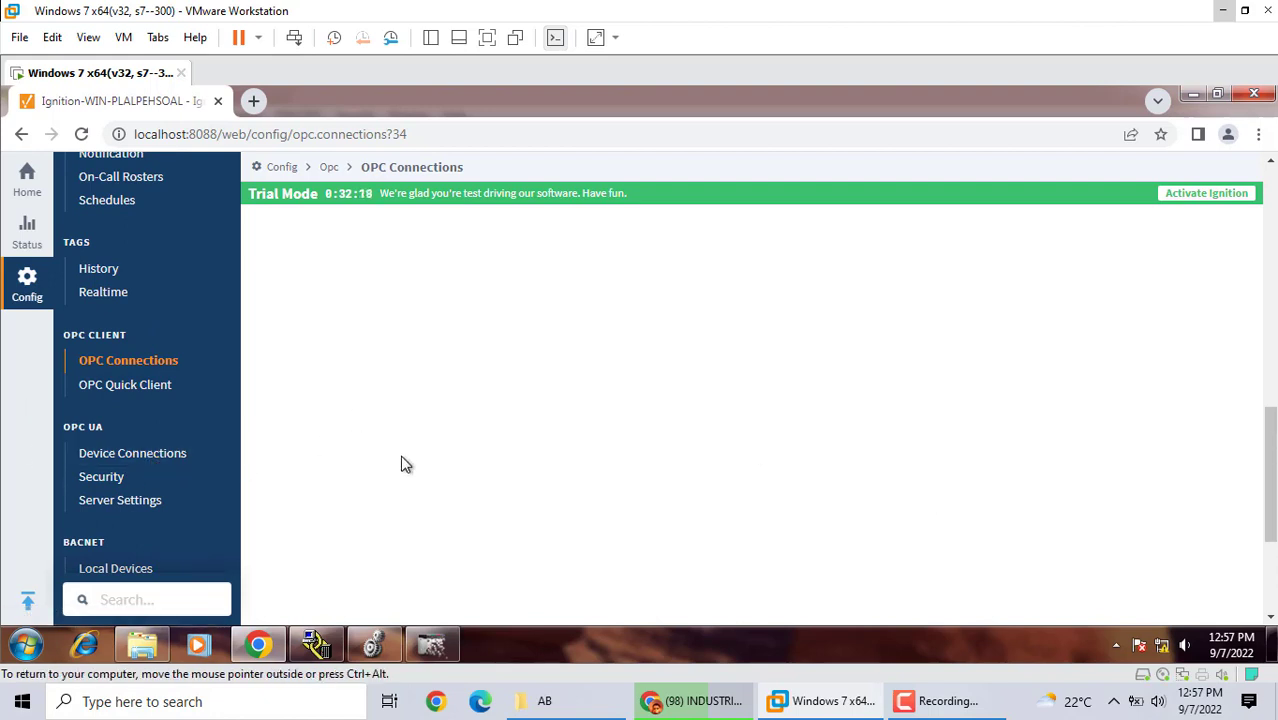
{"action": "left_click", "coordinate": [168, 455]}
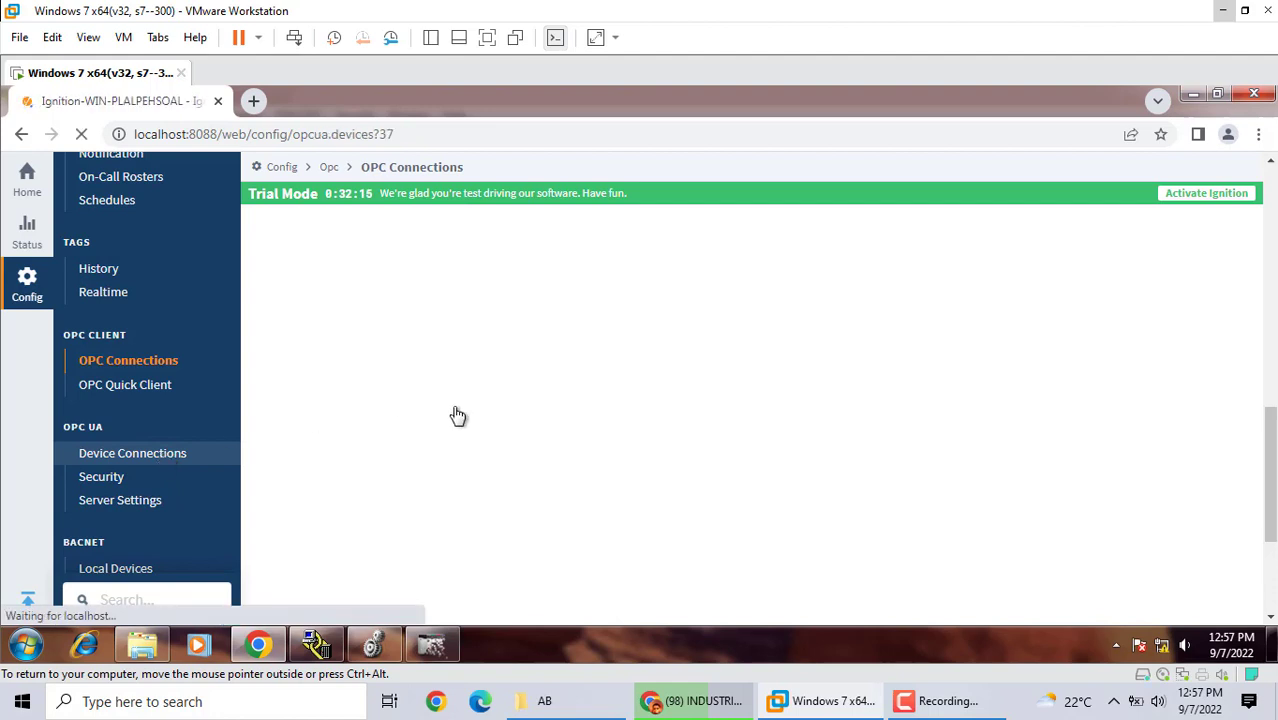
Begin a new OPC UA device, then switch to the OPC Client > OPC Connections list instead
{"action": "left_click", "coordinate": [370, 424]}
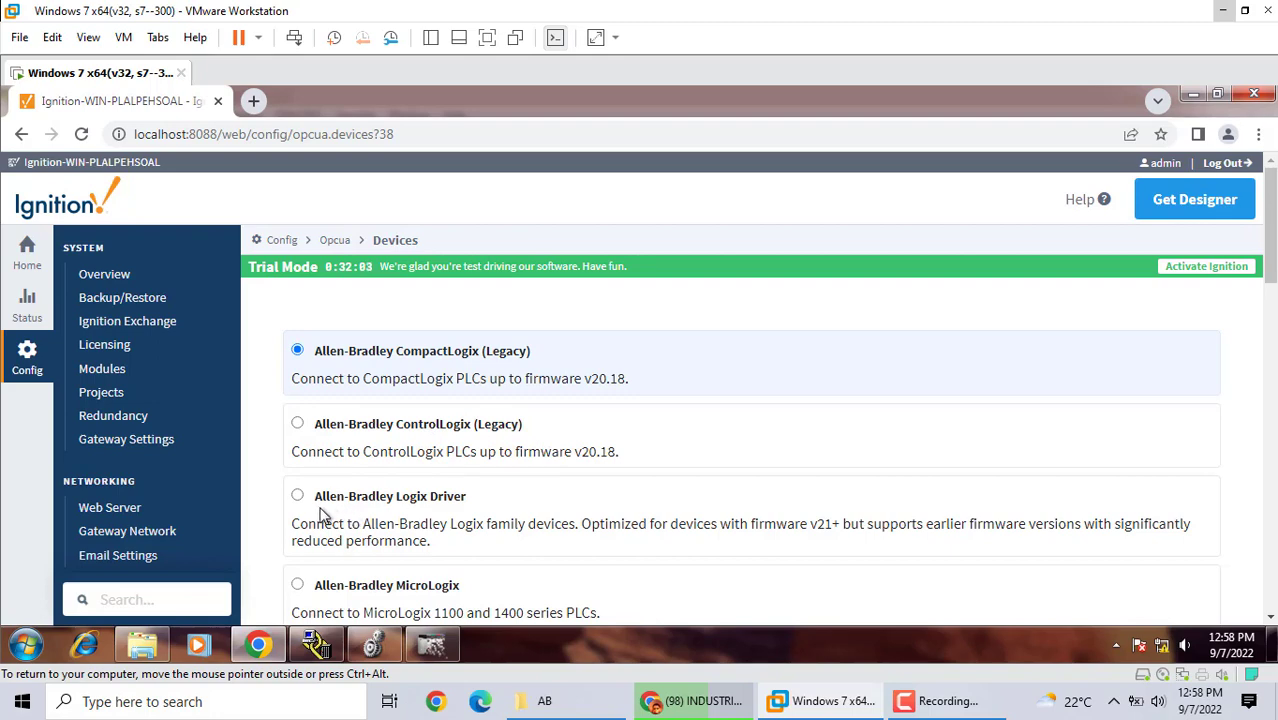
{"action": "scroll", "coordinate": [505, 505], "scroll_direction": "down", "scroll_amount": 1}
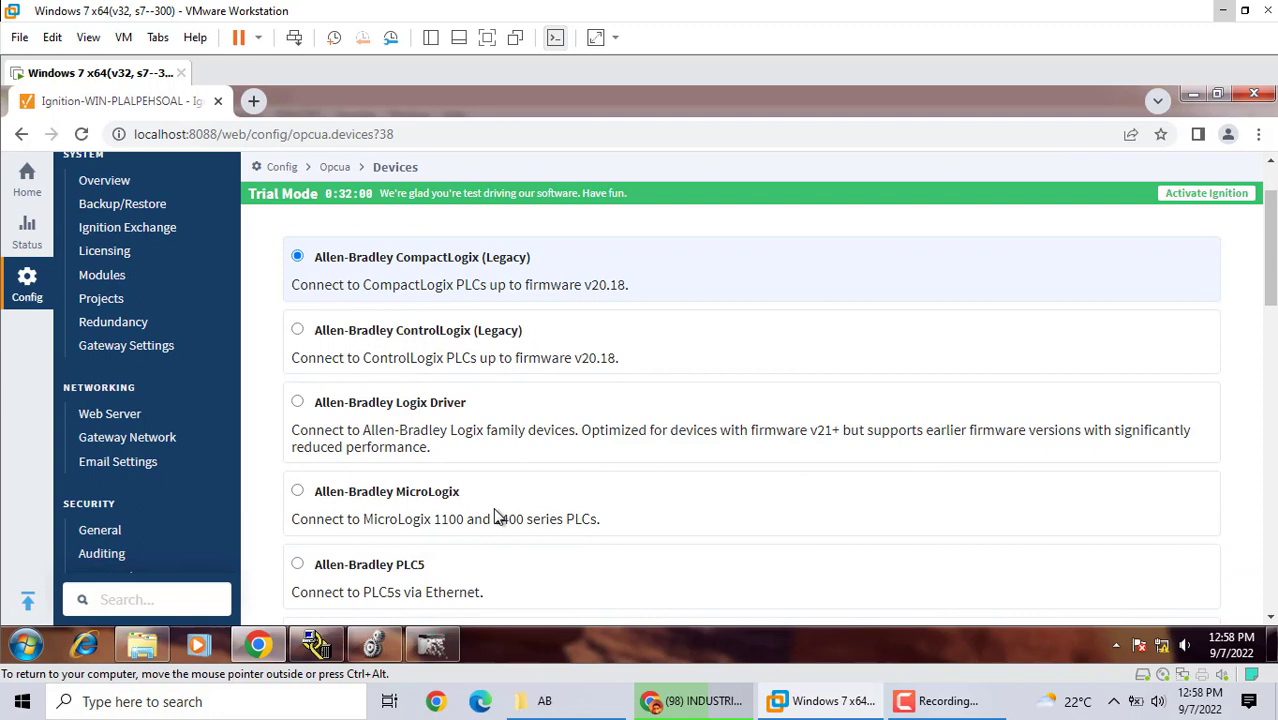
{"action": "scroll", "coordinate": [505, 520], "scroll_direction": "down", "scroll_amount": 2}
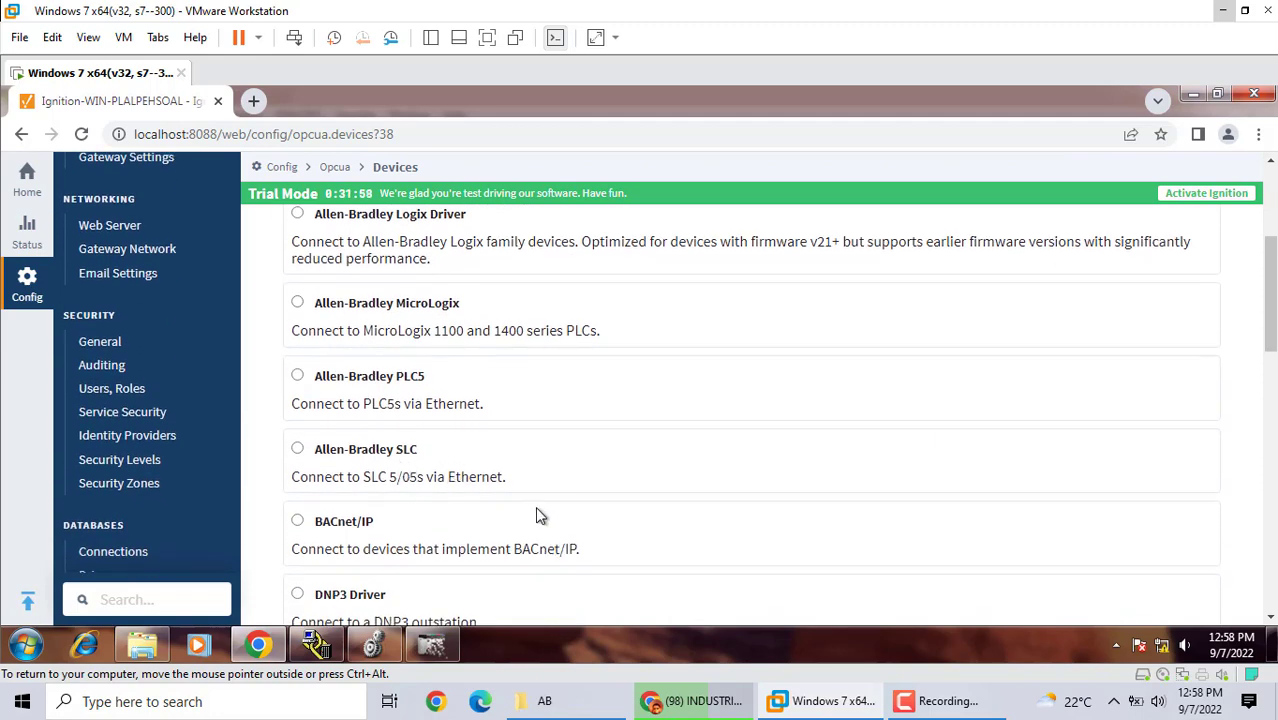
{"action": "scroll", "coordinate": [535, 506], "scroll_direction": "down", "scroll_amount": 2}
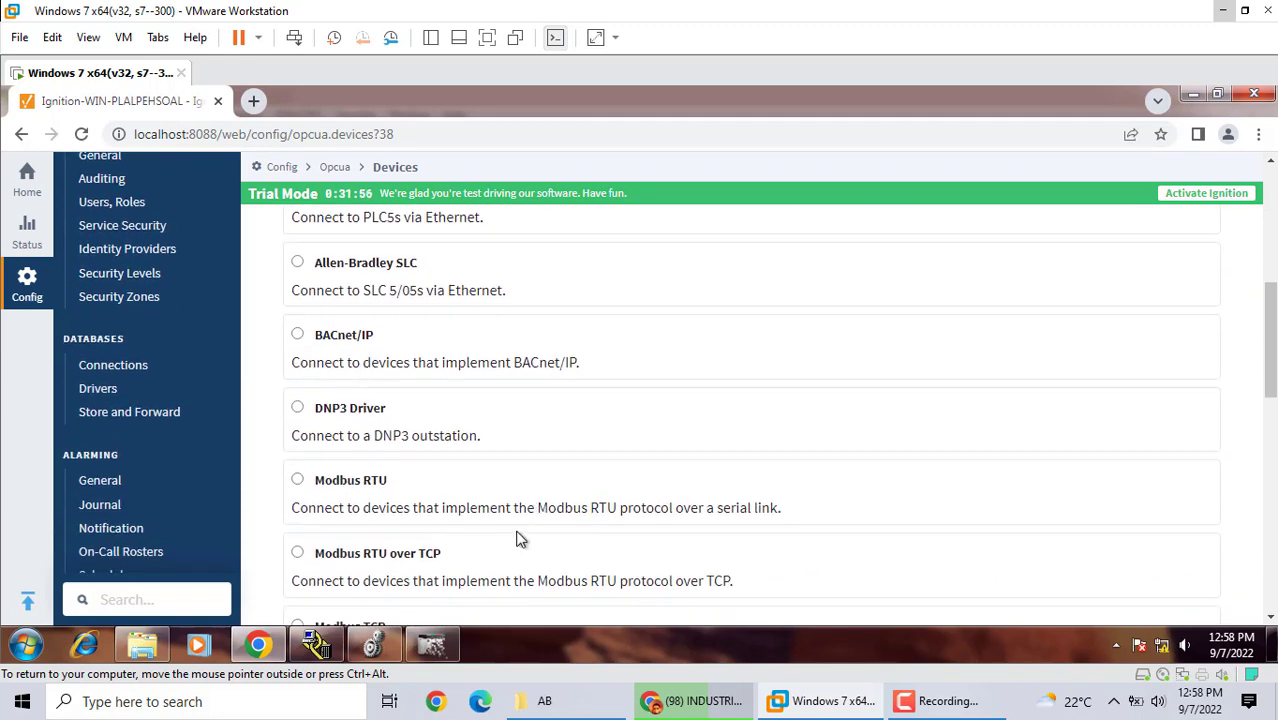
{"action": "scroll", "coordinate": [519, 539], "scroll_direction": "down", "scroll_amount": 1}
{"action": "scroll", "coordinate": [519, 539], "scroll_direction": "up", "scroll_amount": 5}
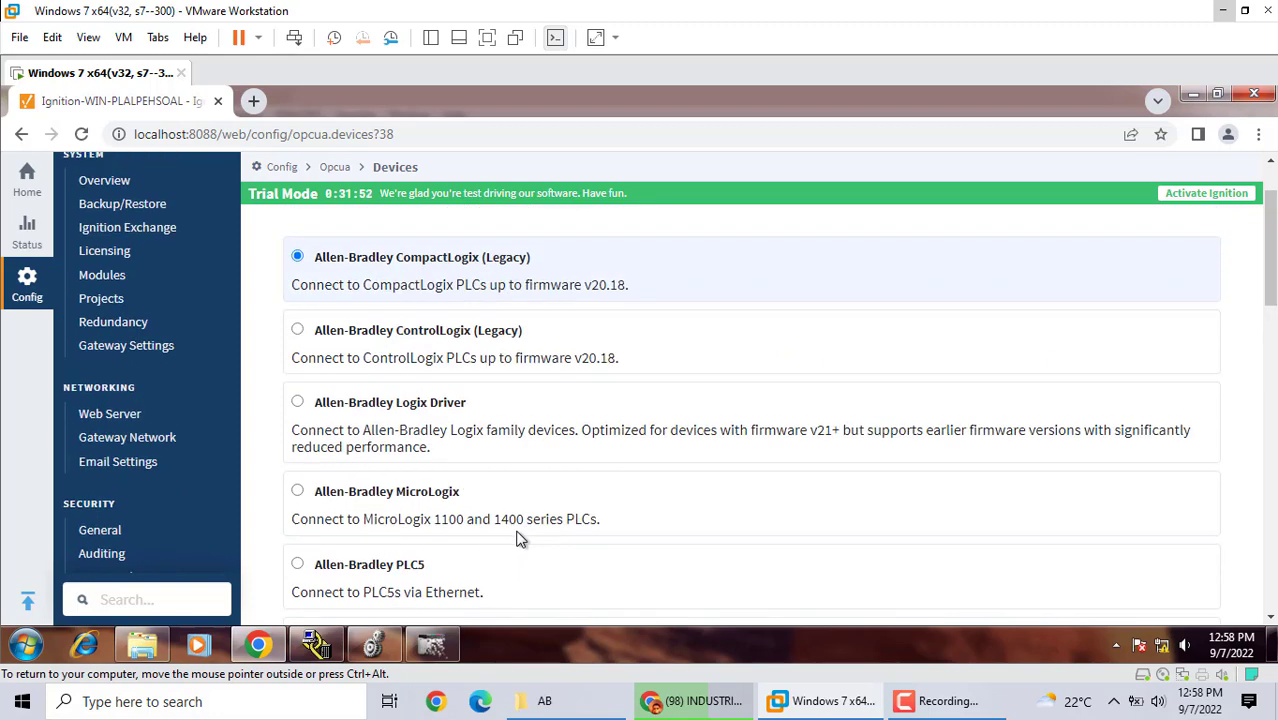
{"action": "scroll", "coordinate": [519, 539], "scroll_direction": "up", "scroll_amount": 1}
{"action": "scroll", "coordinate": [519, 539], "scroll_direction": "down", "scroll_amount": 5}
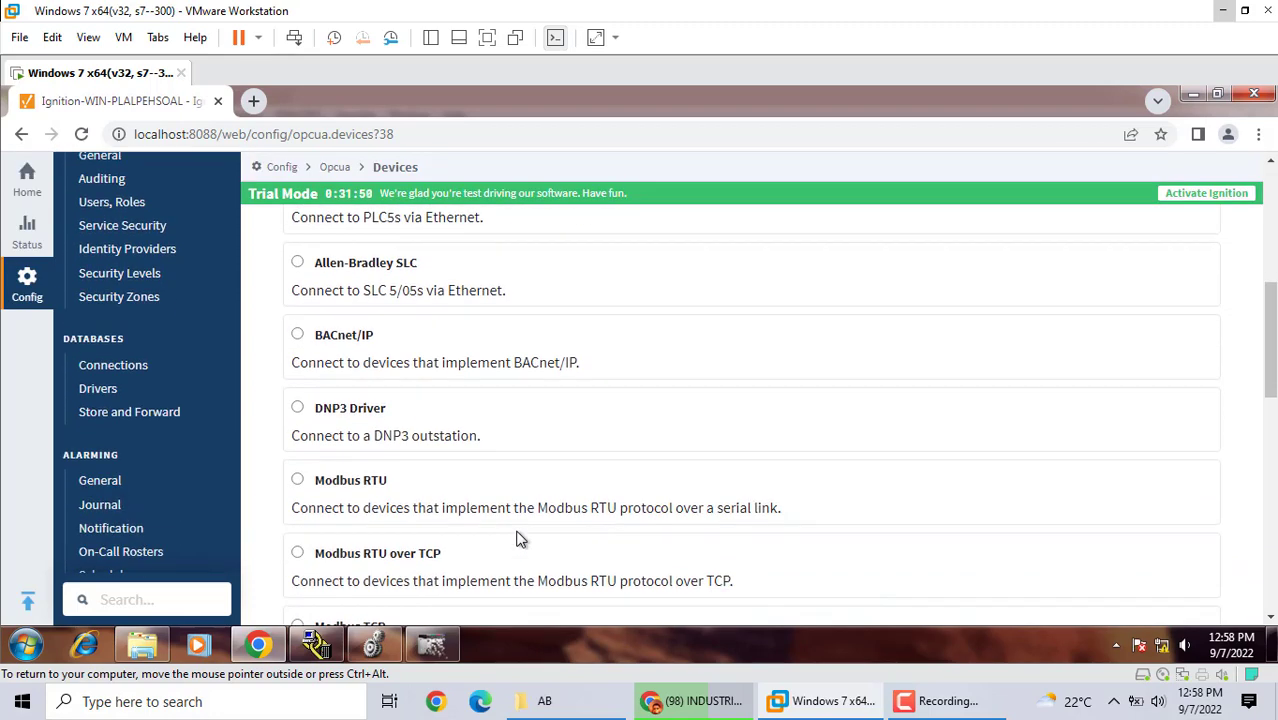
{"action": "scroll", "coordinate": [519, 539], "scroll_direction": "down", "scroll_amount": 4}
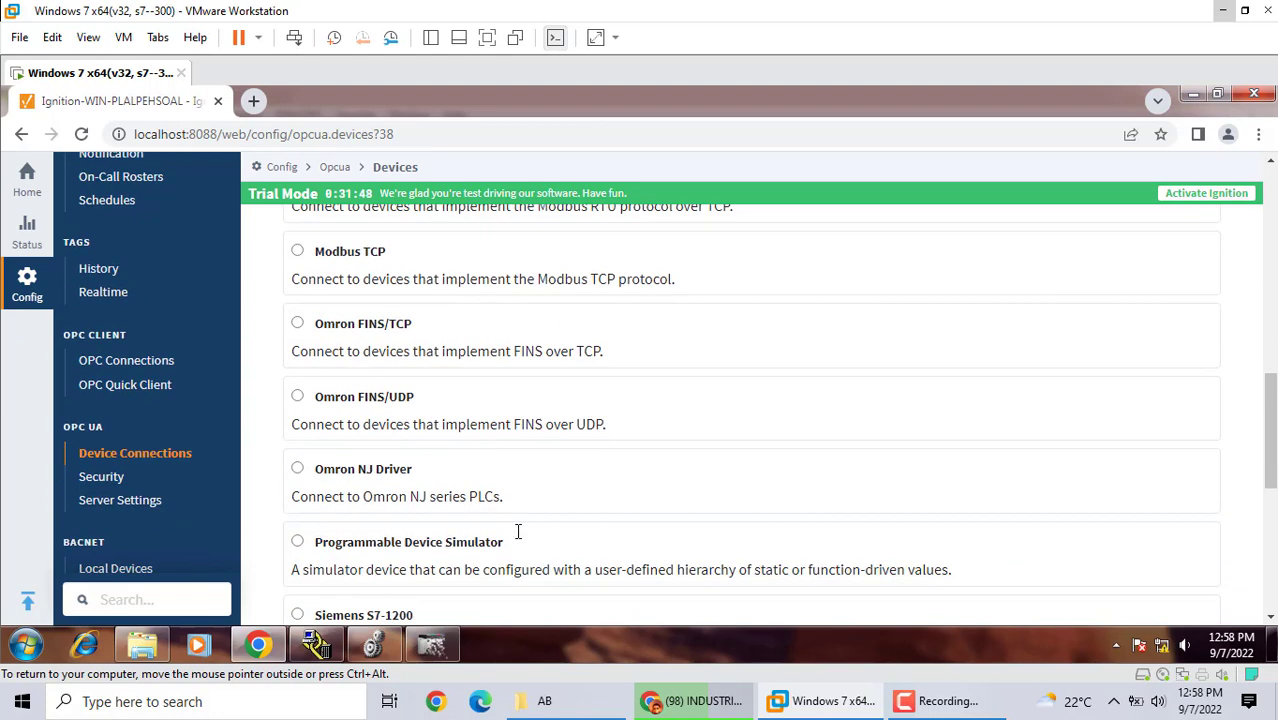
{"action": "left_click", "coordinate": [140, 368]}
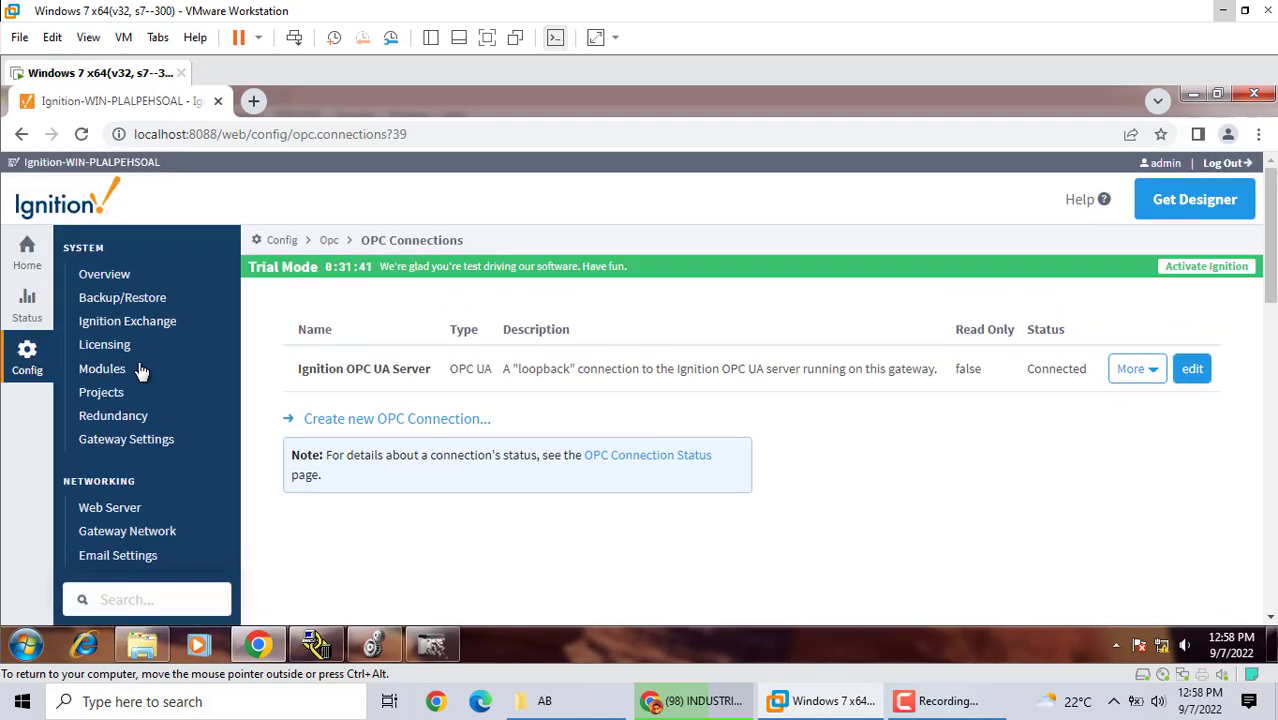
Start a new OPC-DA COM connection targeting a Local server on the gateway machine
{"action": "left_click", "coordinate": [357, 423]}
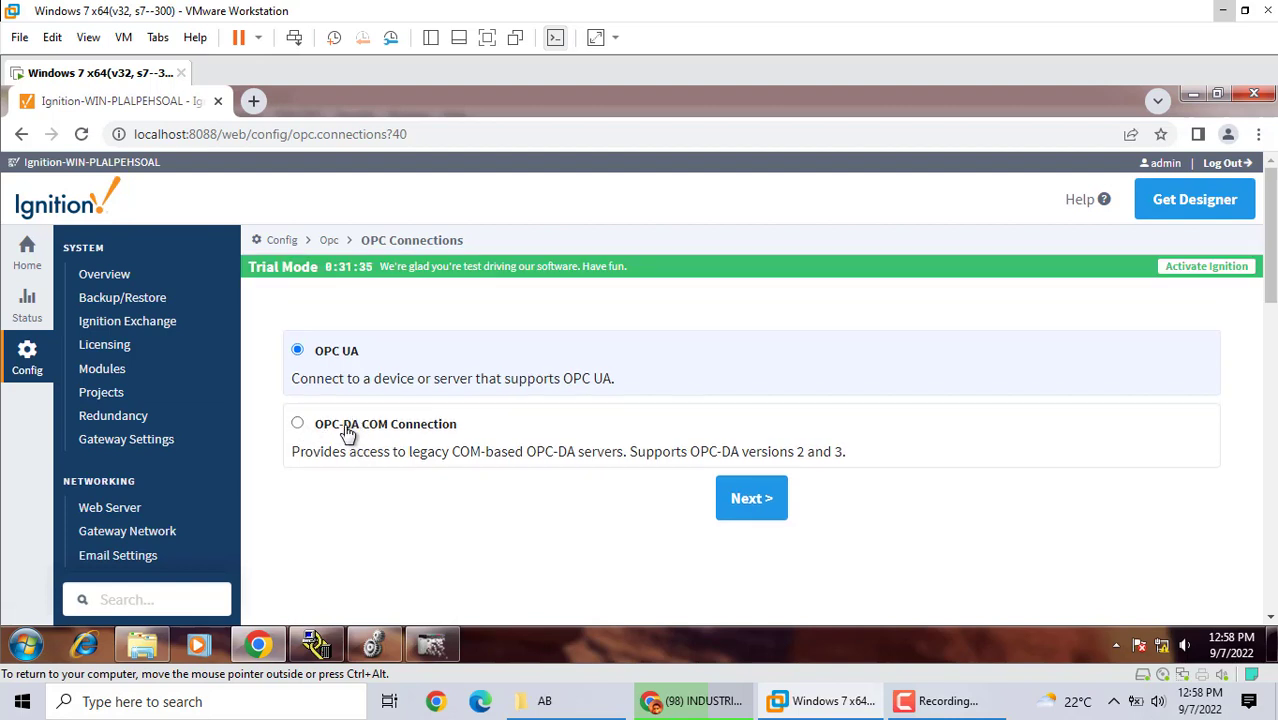
{"action": "left_click", "coordinate": [302, 425]}
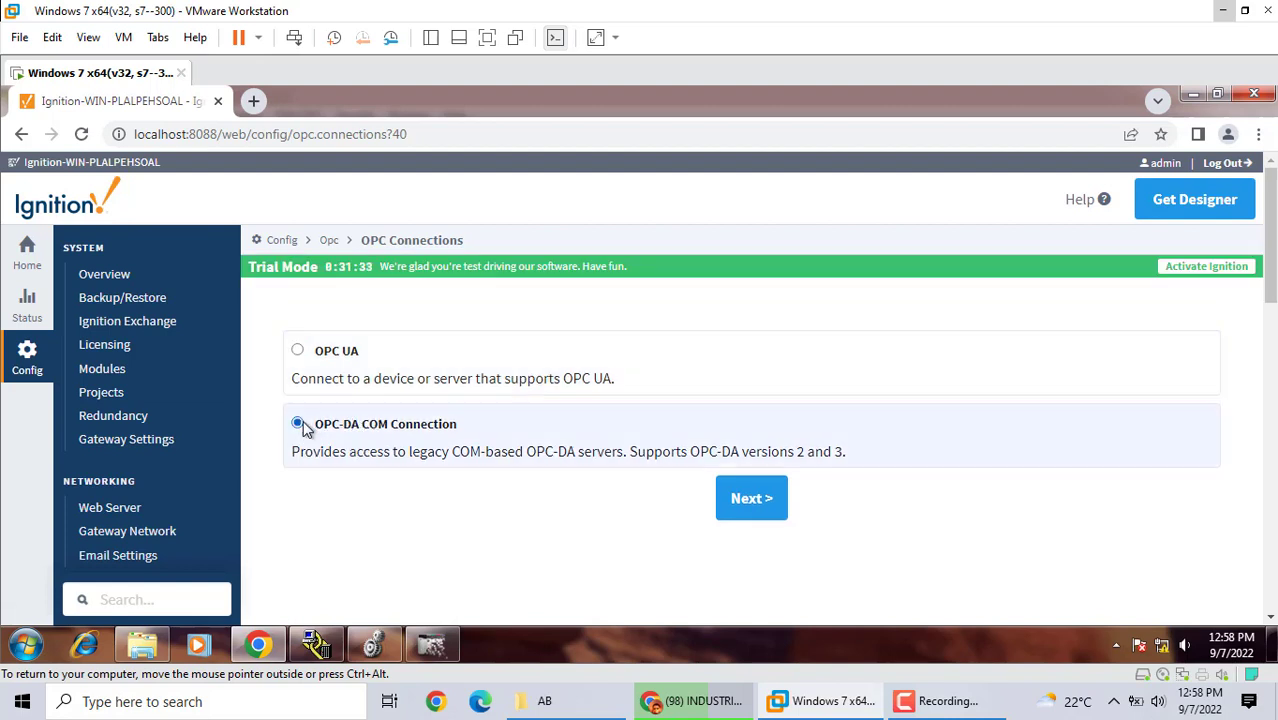
{"action": "left_click", "coordinate": [740, 503]}
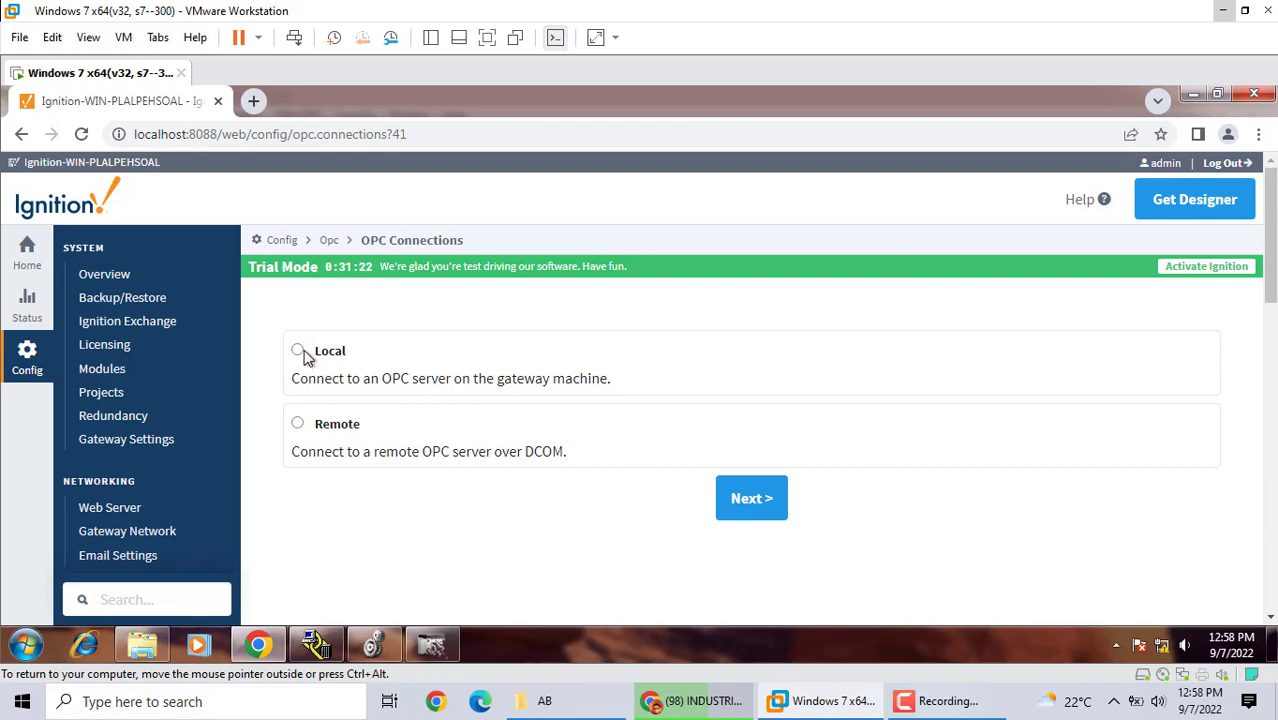
{"action": "left_click", "coordinate": [299, 351]}
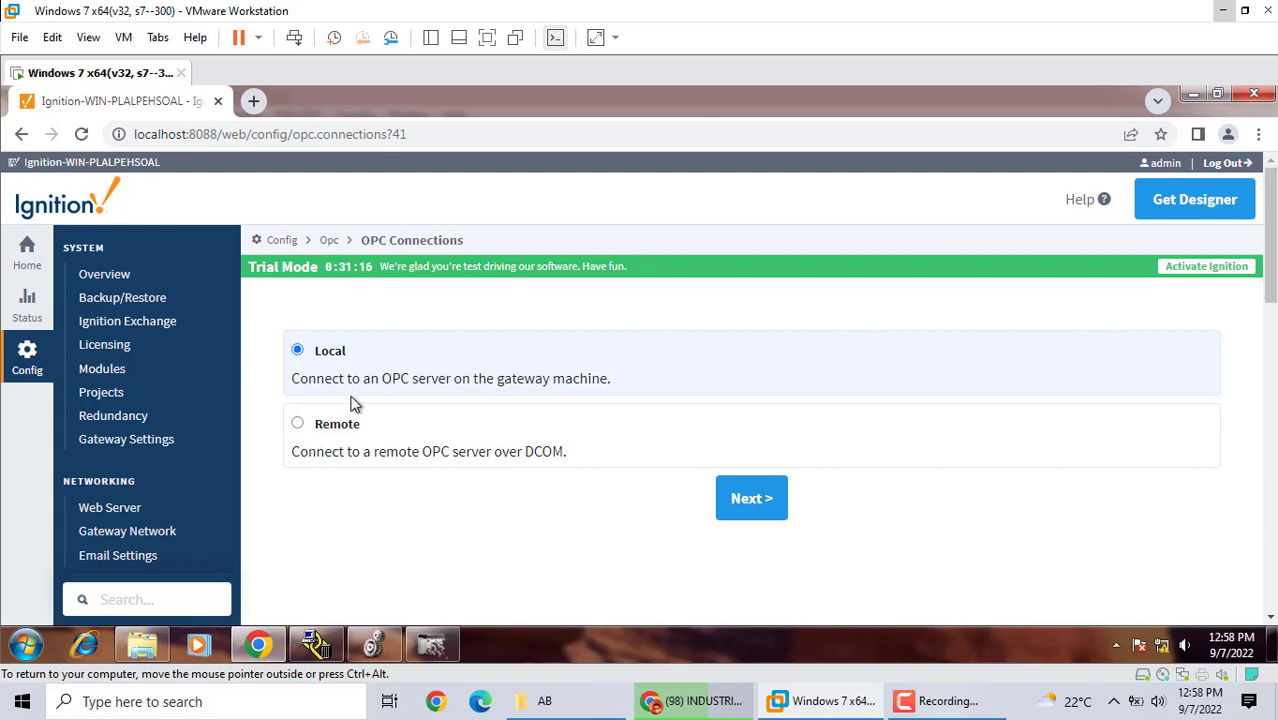
{"action": "left_click", "coordinate": [766, 503]}
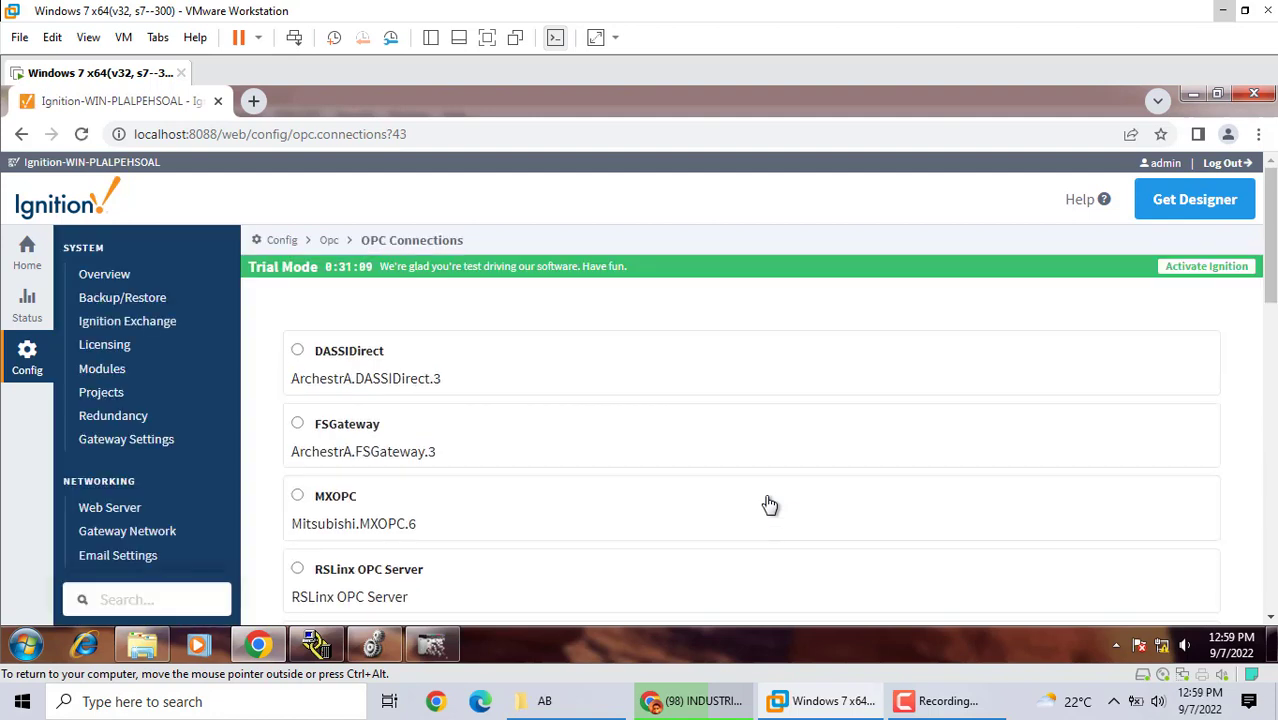
Pick RSLinx OPC Server from the available servers and continue to the settings form
{"action": "scroll", "coordinate": [769, 504], "scroll_direction": "down", "scroll_amount": 1}
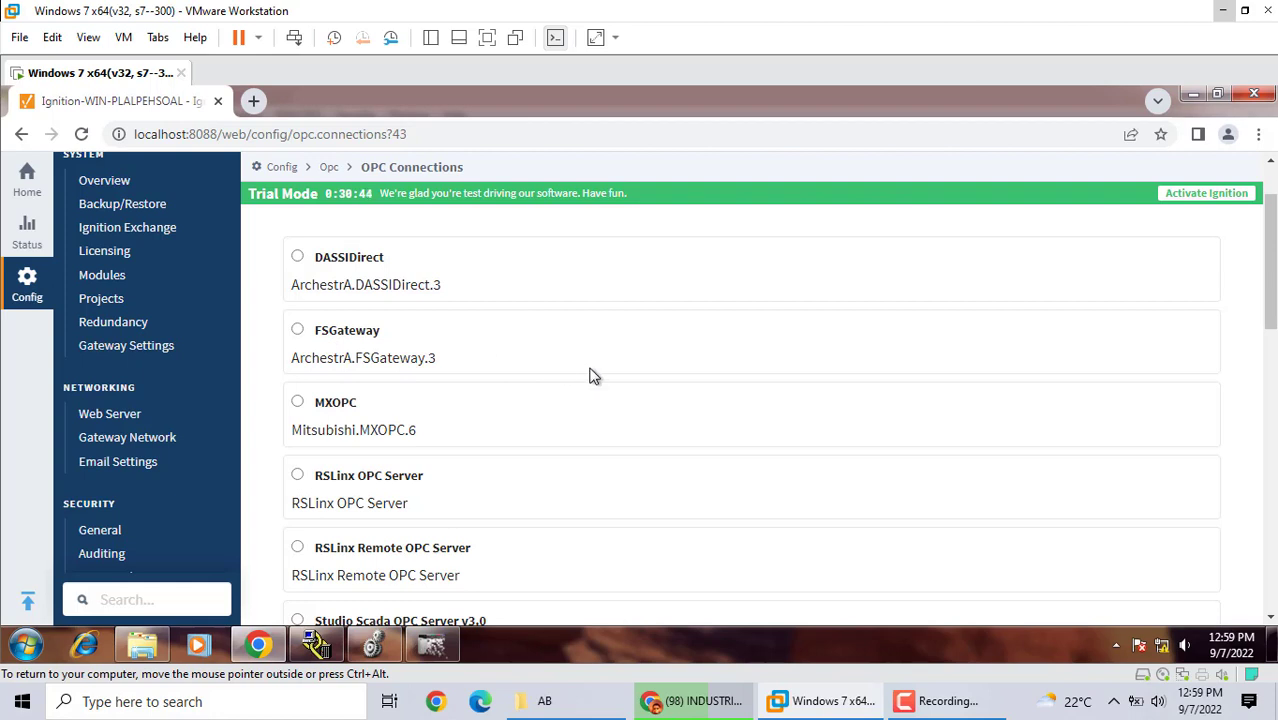
{"action": "scroll", "coordinate": [590, 376], "scroll_direction": "down", "scroll_amount": 1}
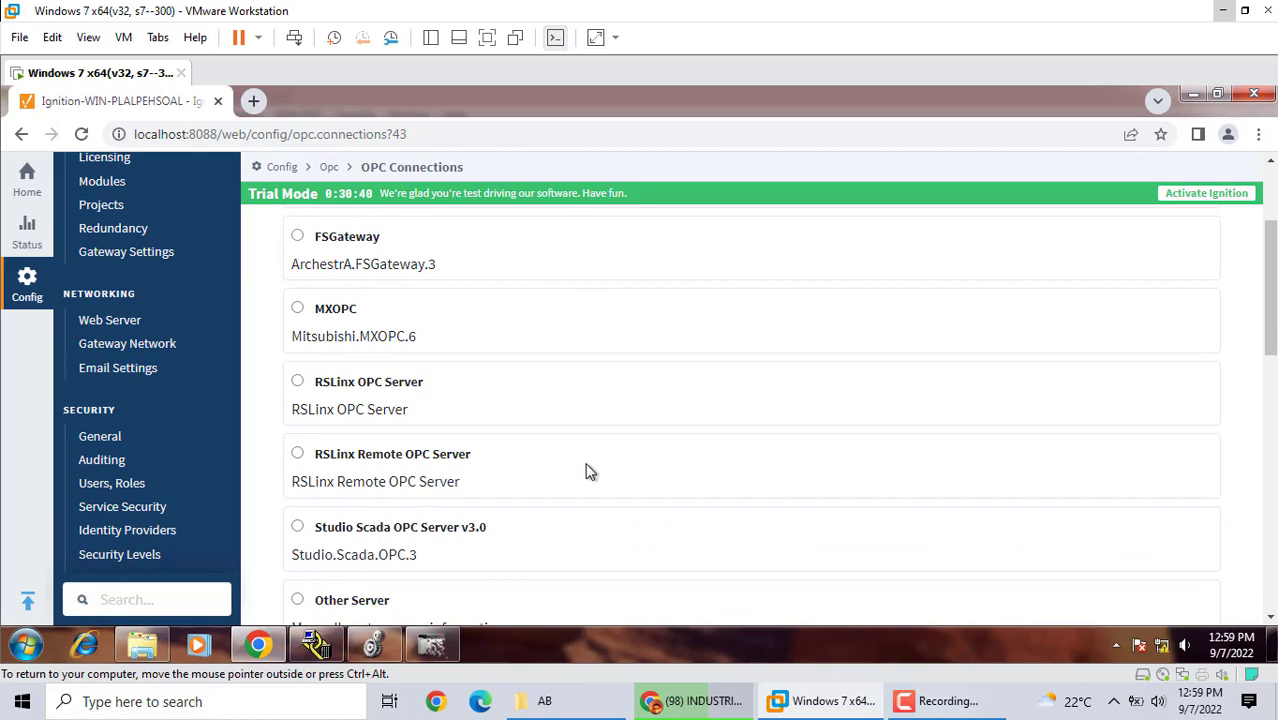
{"action": "scroll", "coordinate": [588, 471], "scroll_direction": "down", "scroll_amount": 1}
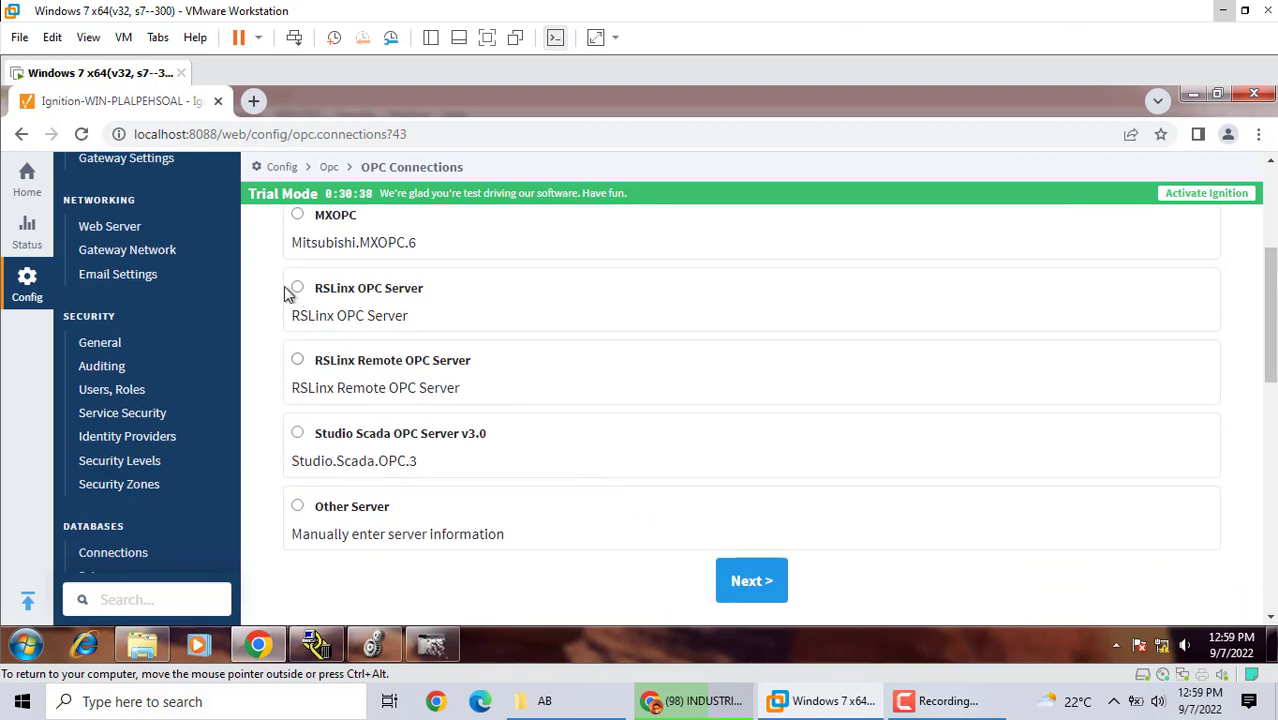
{"action": "left_click", "coordinate": [297, 288]}
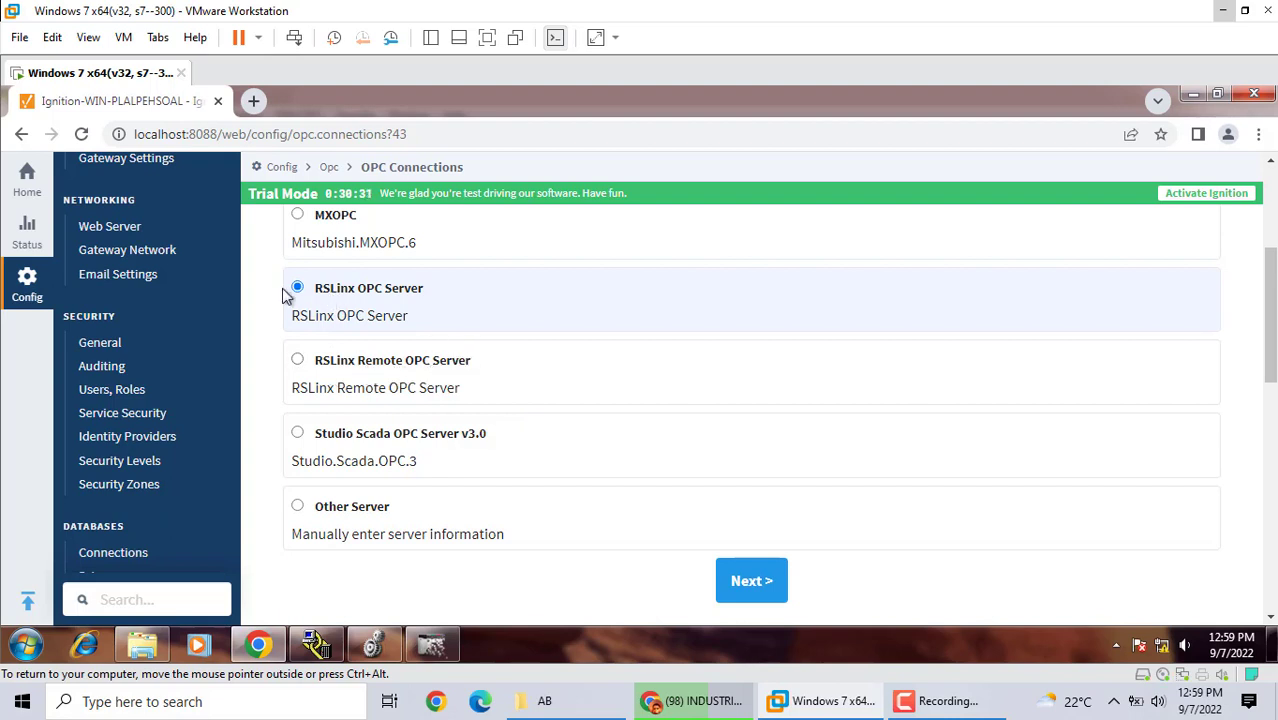
{"action": "left_click", "coordinate": [764, 592]}
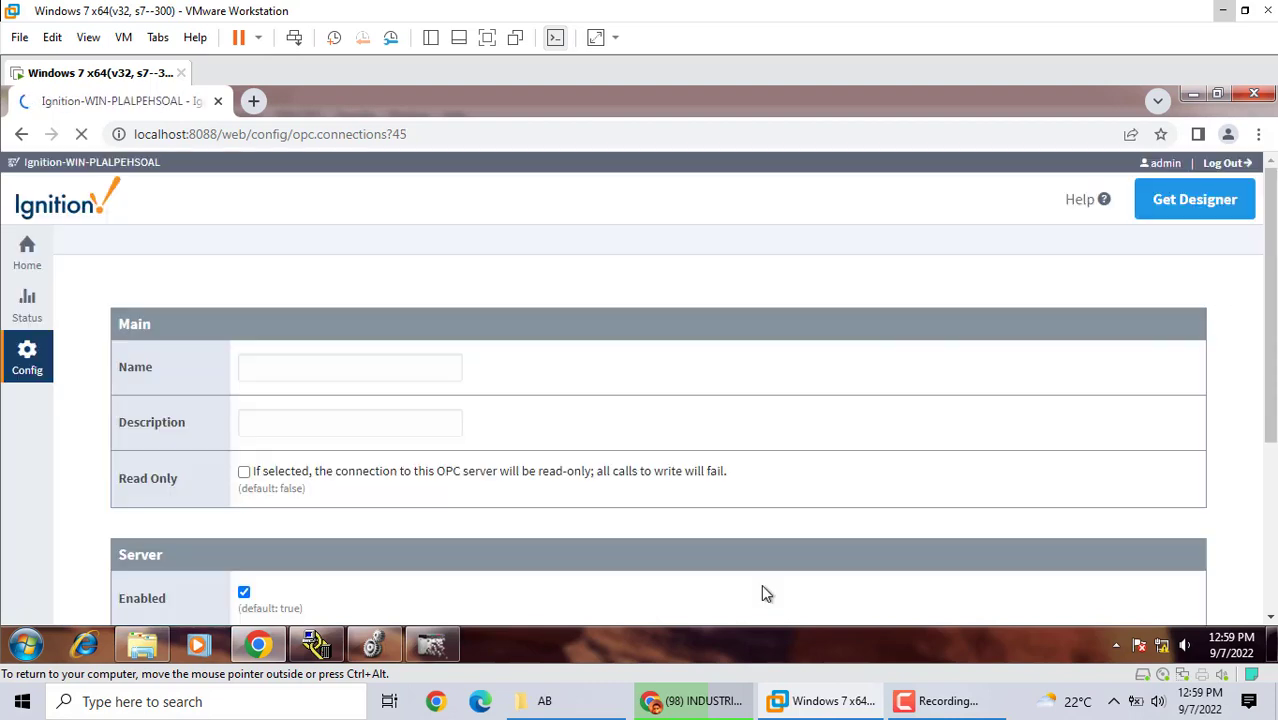
Name the connection 'Rslinx OPC' and save it with the default settings
{"action": "left_click", "coordinate": [465, 392]}
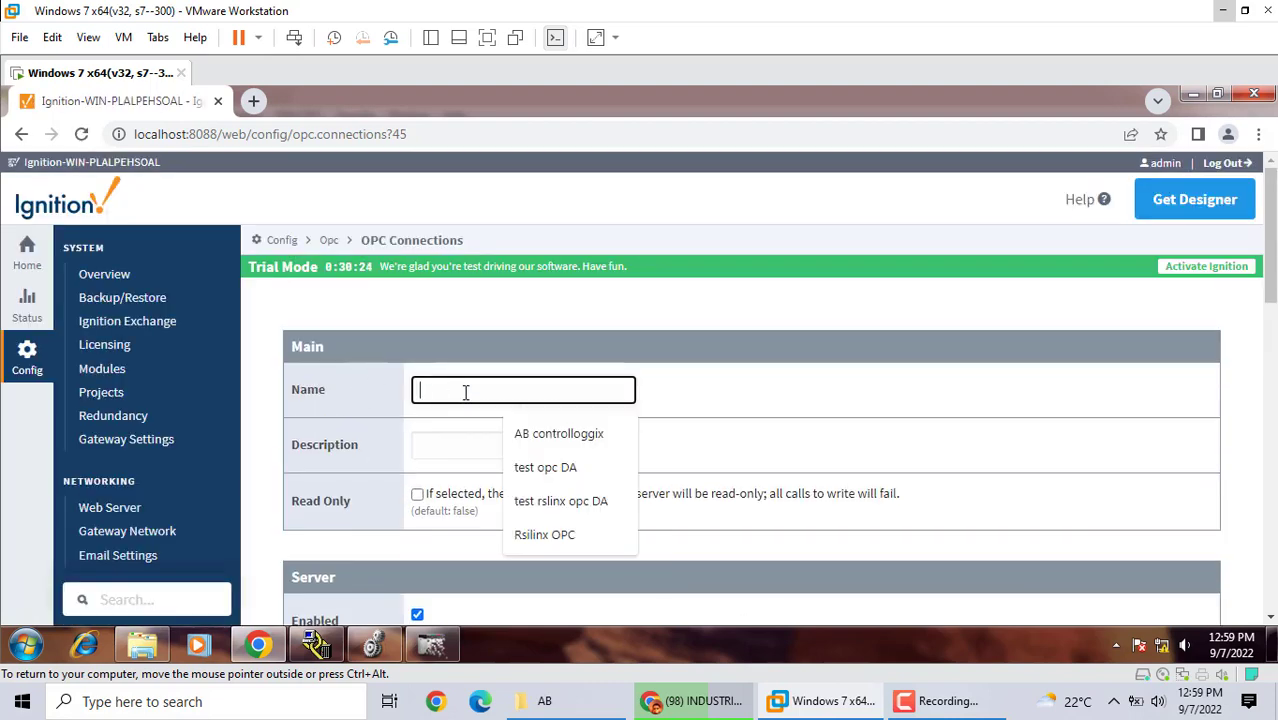
{"action": "type", "text": "rs"}
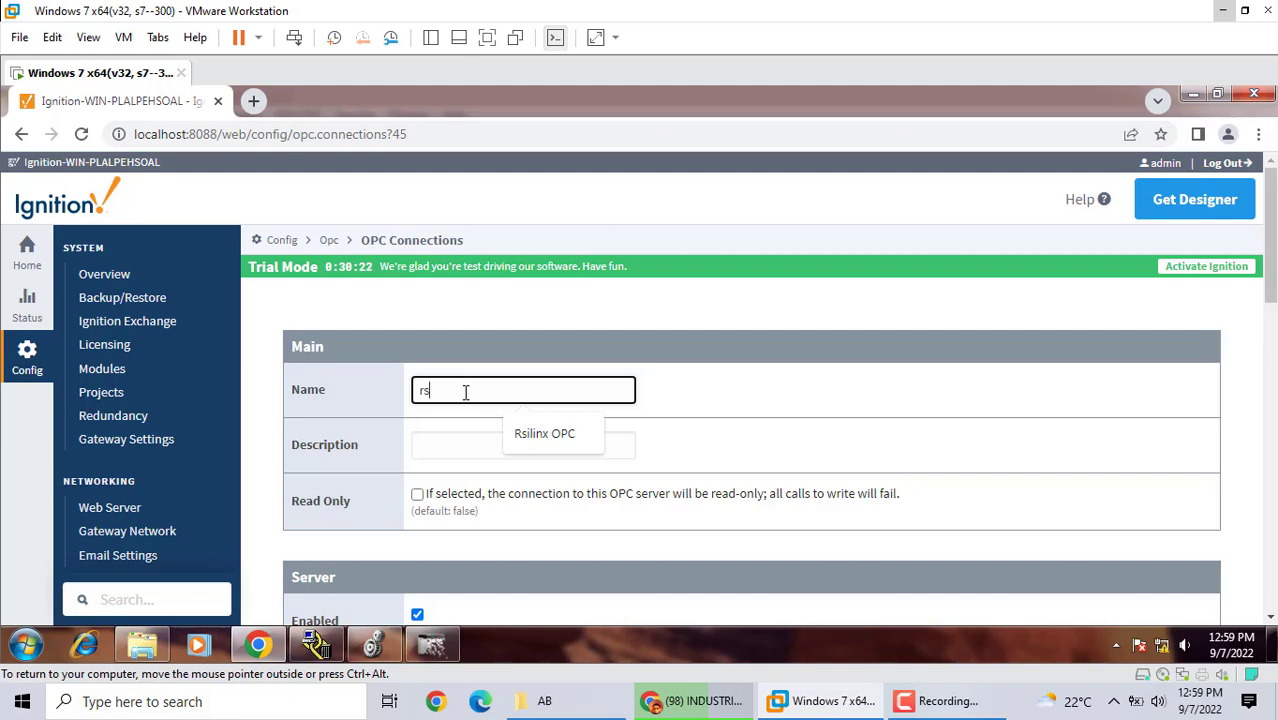
{"action": "type", "text": "linx"}
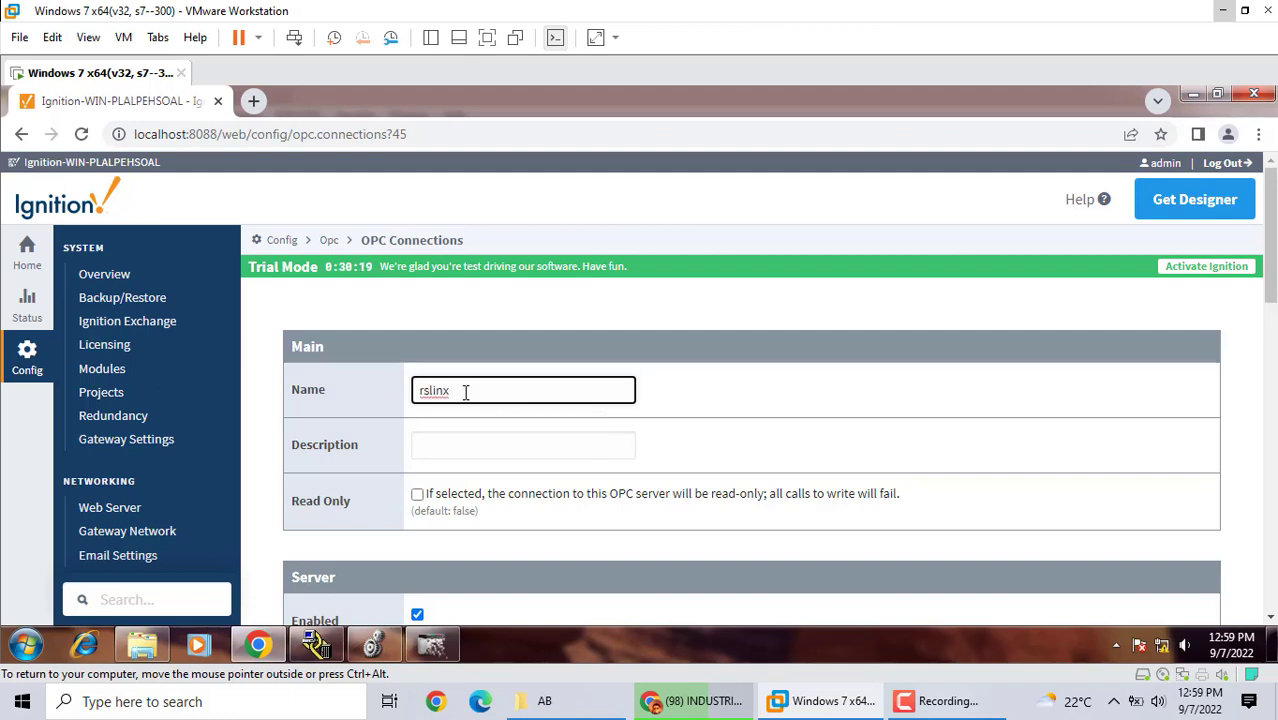
{"action": "key", "text": "BackSpace"}
{"action": "key", "text": "BackSpace"}
{"action": "key", "text": "BackSpace"}
{"action": "key", "text": "BackSpace"}
{"action": "key", "text": "BackSpace"}
{"action": "key", "text": "BackSpace"}
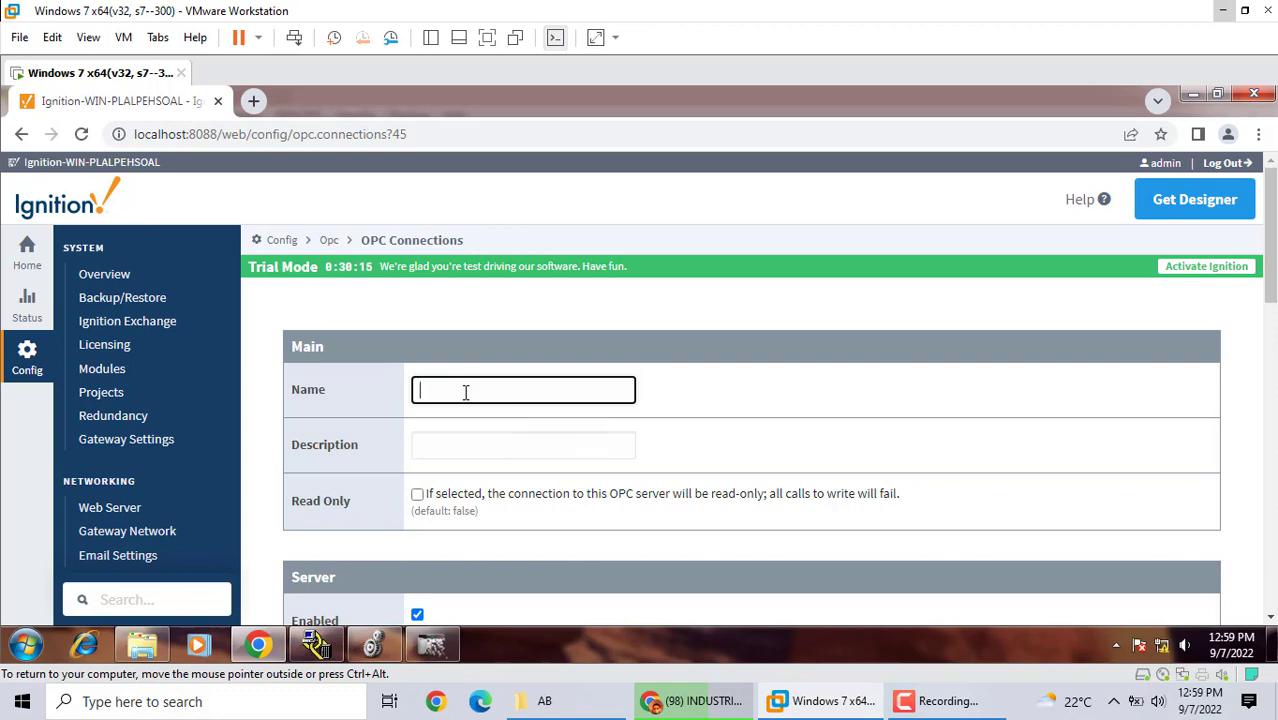
{"action": "type", "text": "Rs"}
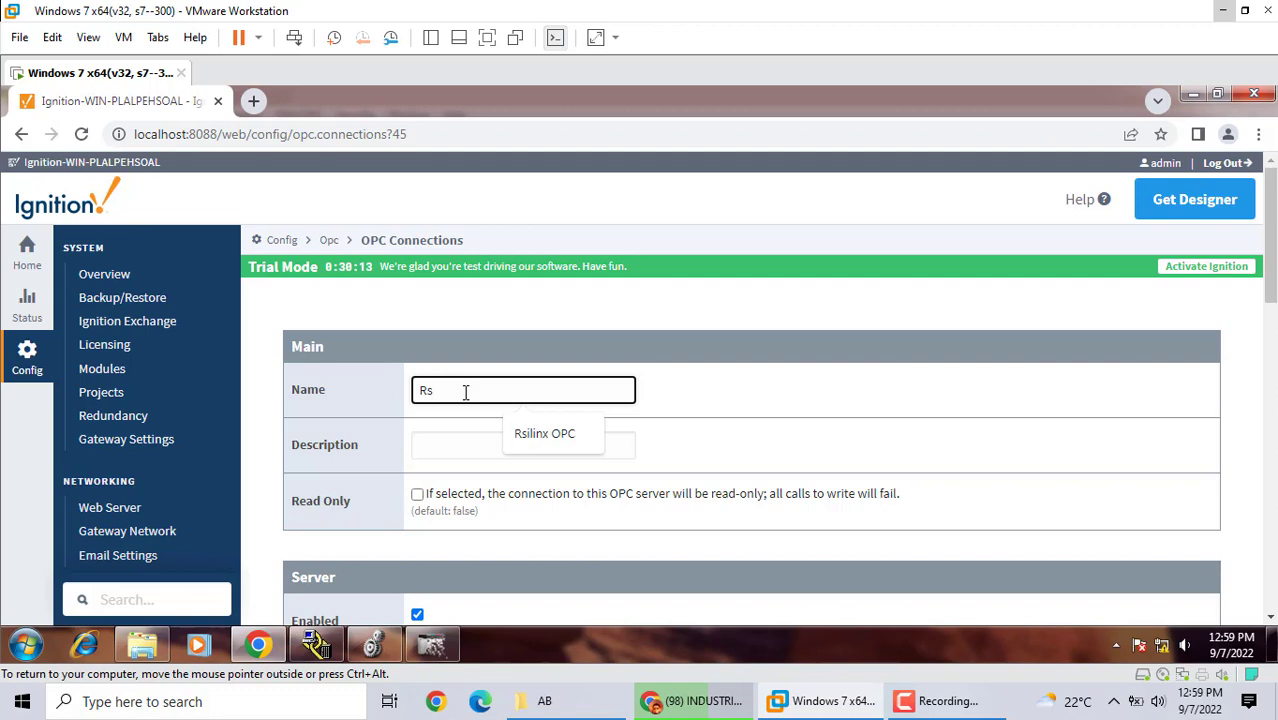
{"action": "type", "text": "linx "}
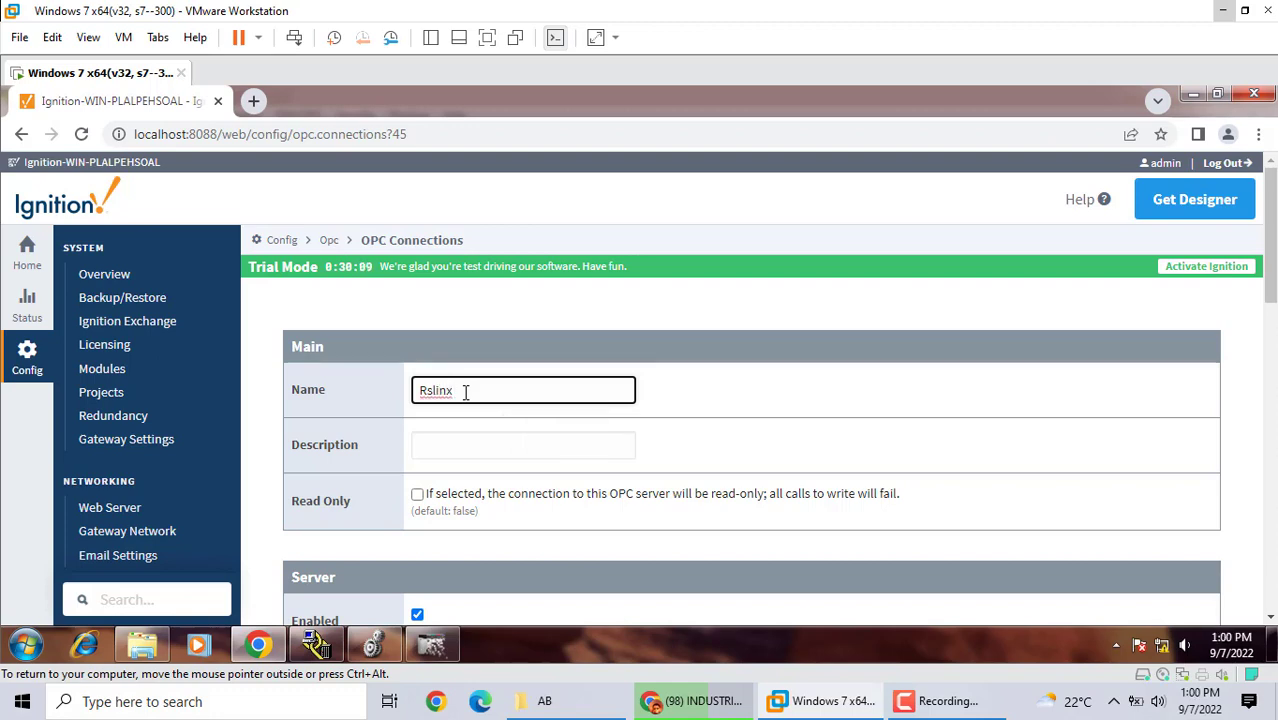
{"action": "type", "text": "OPC"}
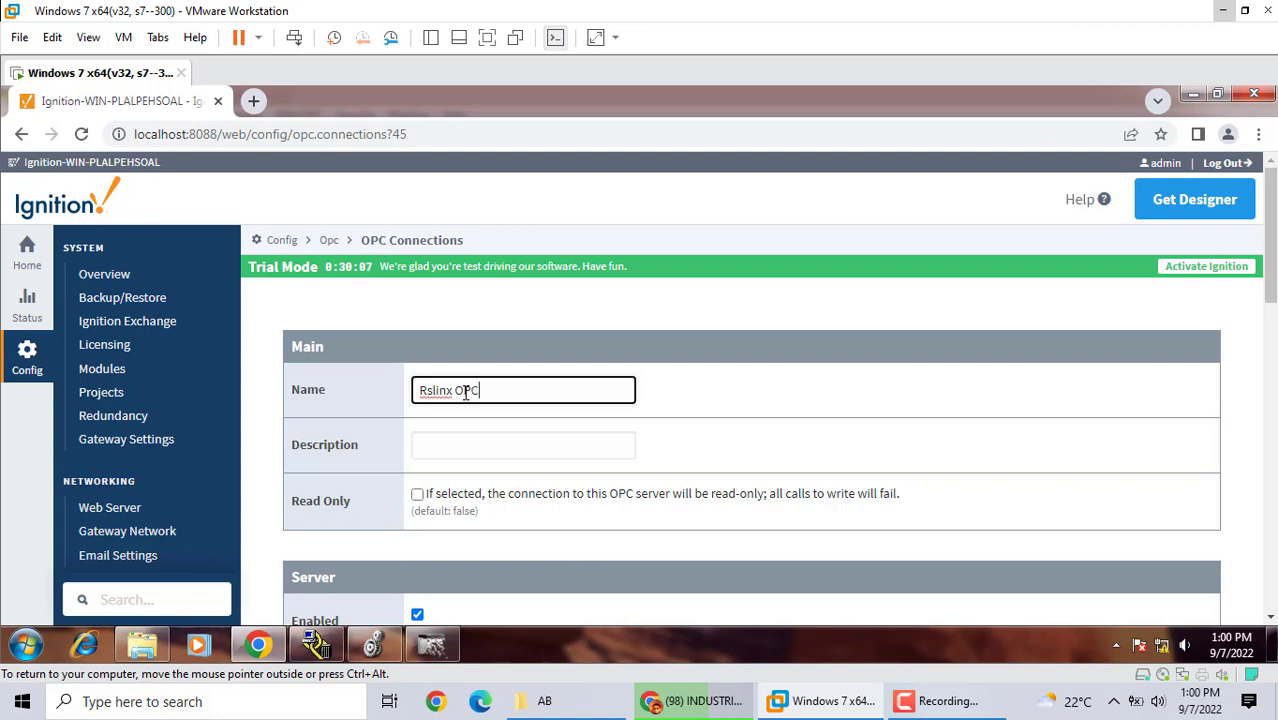
{"action": "scroll", "coordinate": [982, 455], "scroll_direction": "down", "scroll_amount": 2}
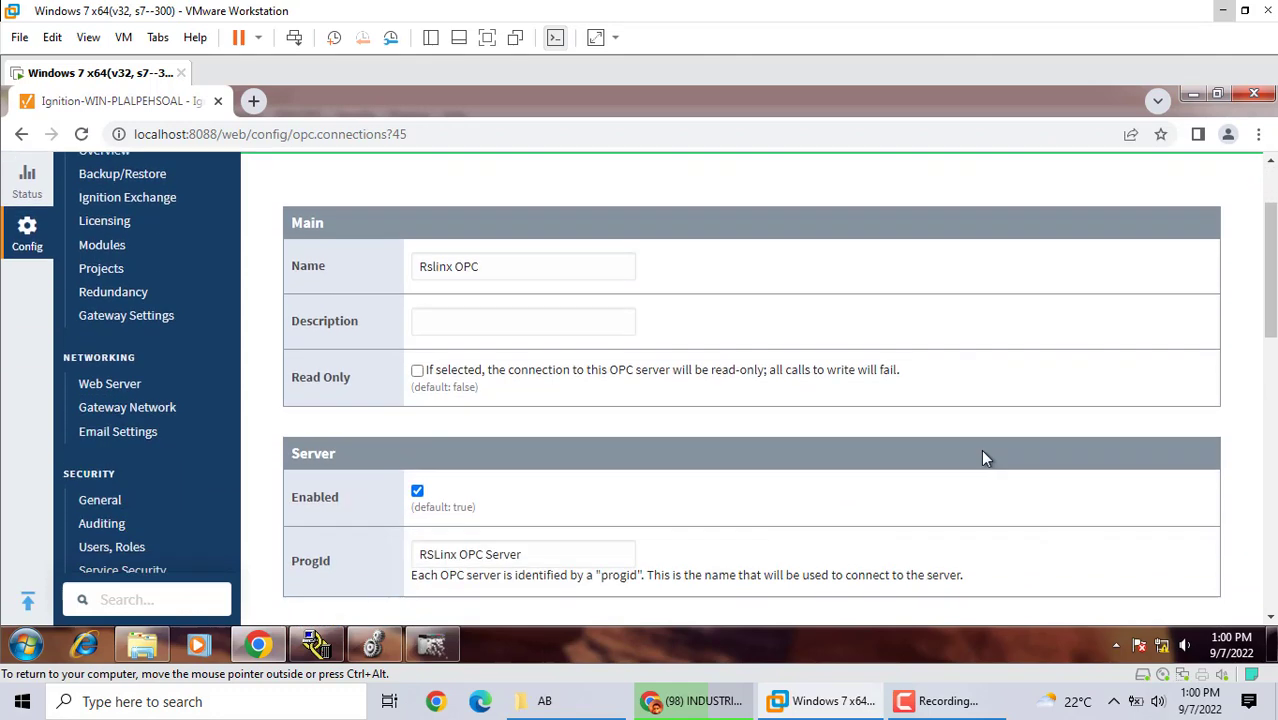
{"action": "scroll", "coordinate": [983, 457], "scroll_direction": "down", "scroll_amount": 2}
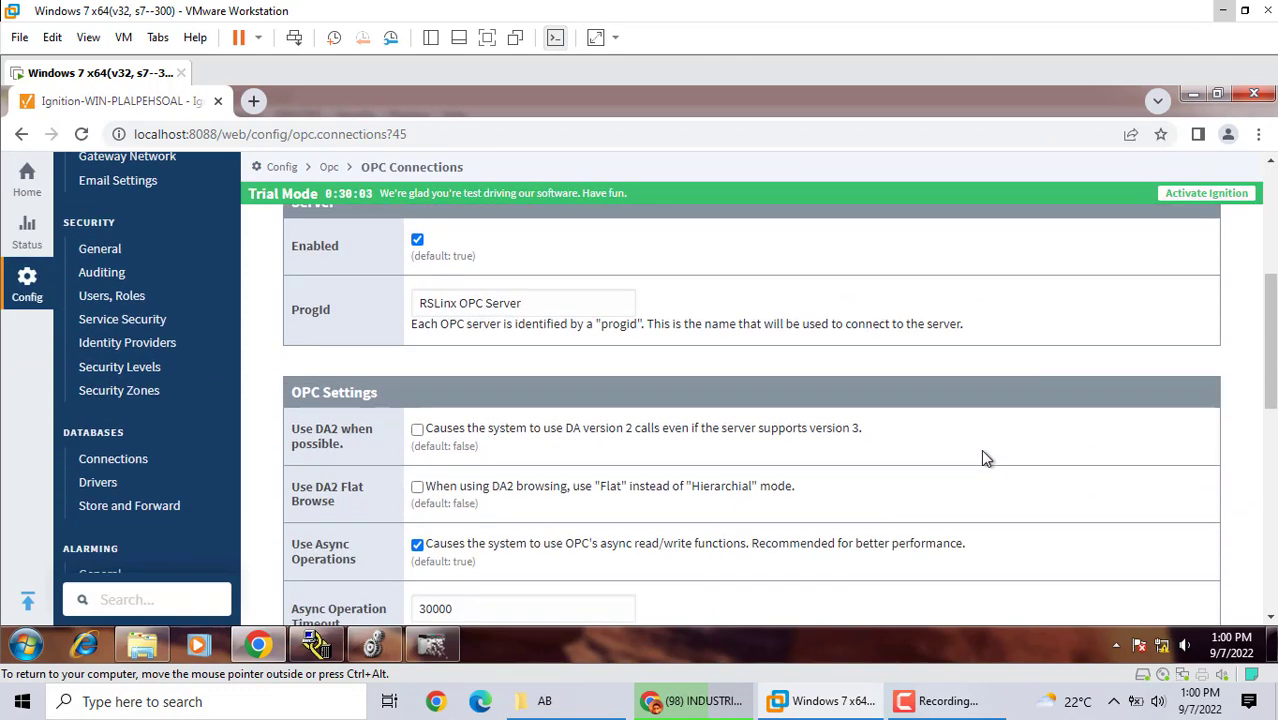
{"action": "scroll", "coordinate": [983, 457], "scroll_direction": "down", "scroll_amount": 3}
{"action": "left_click", "coordinate": [800, 526]}
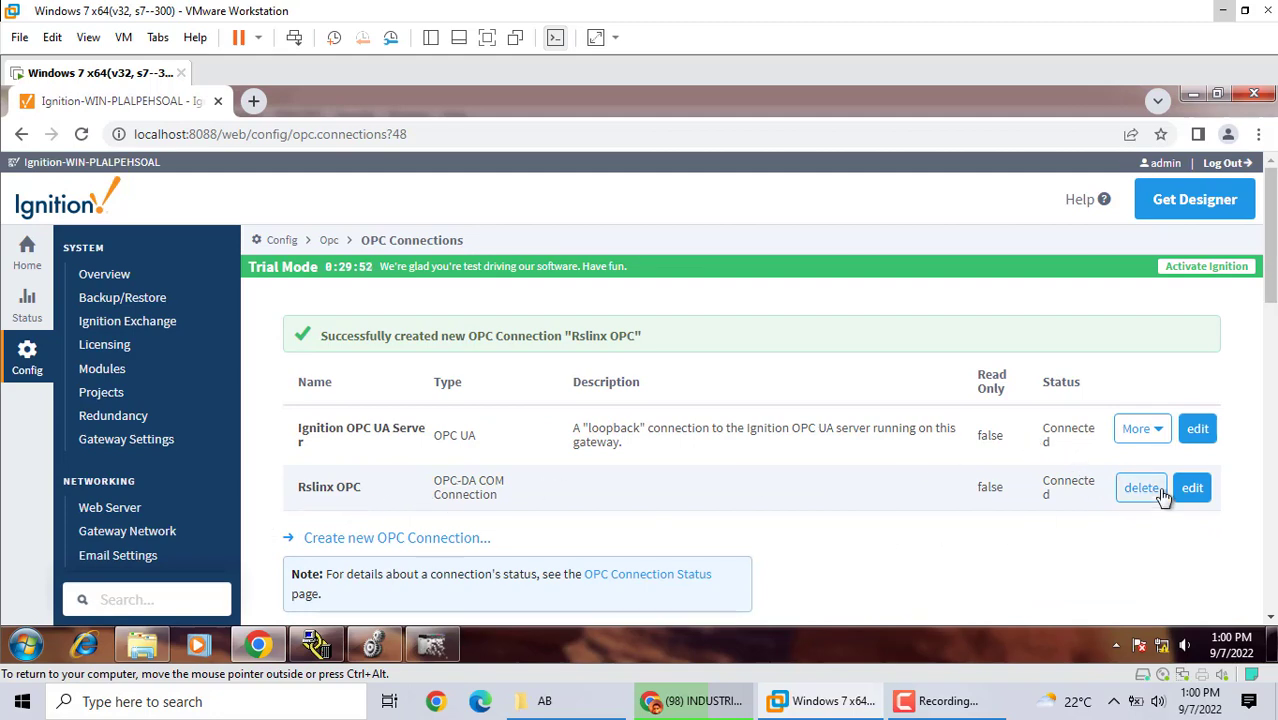
Check that Rslinx OPC shows Connected, then go to the OPC Quick Client page
{"action": "scroll", "coordinate": [1040, 548], "scroll_direction": "down", "scroll_amount": 1}
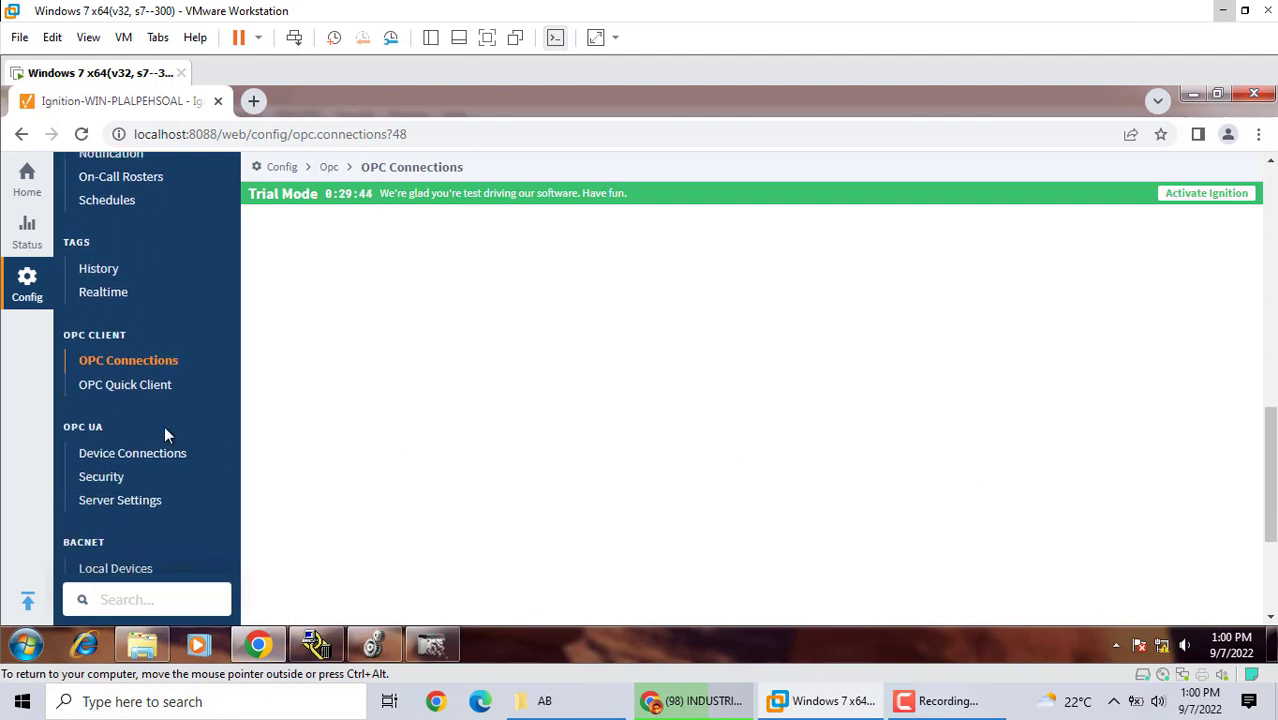
{"action": "left_click", "coordinate": [125, 387]}
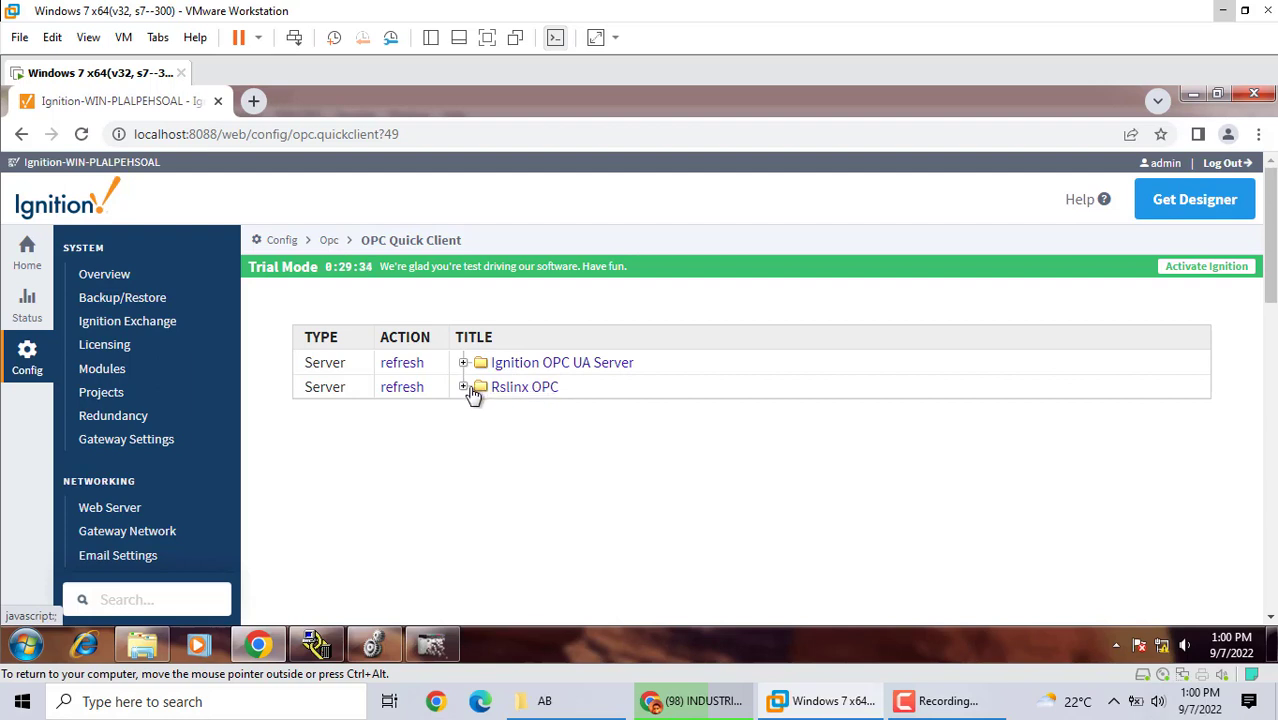
Expand Rslinx OPC > ignitiontest > Online > Motor in the Quick Client tree
{"action": "left_click", "coordinate": [465, 390]}
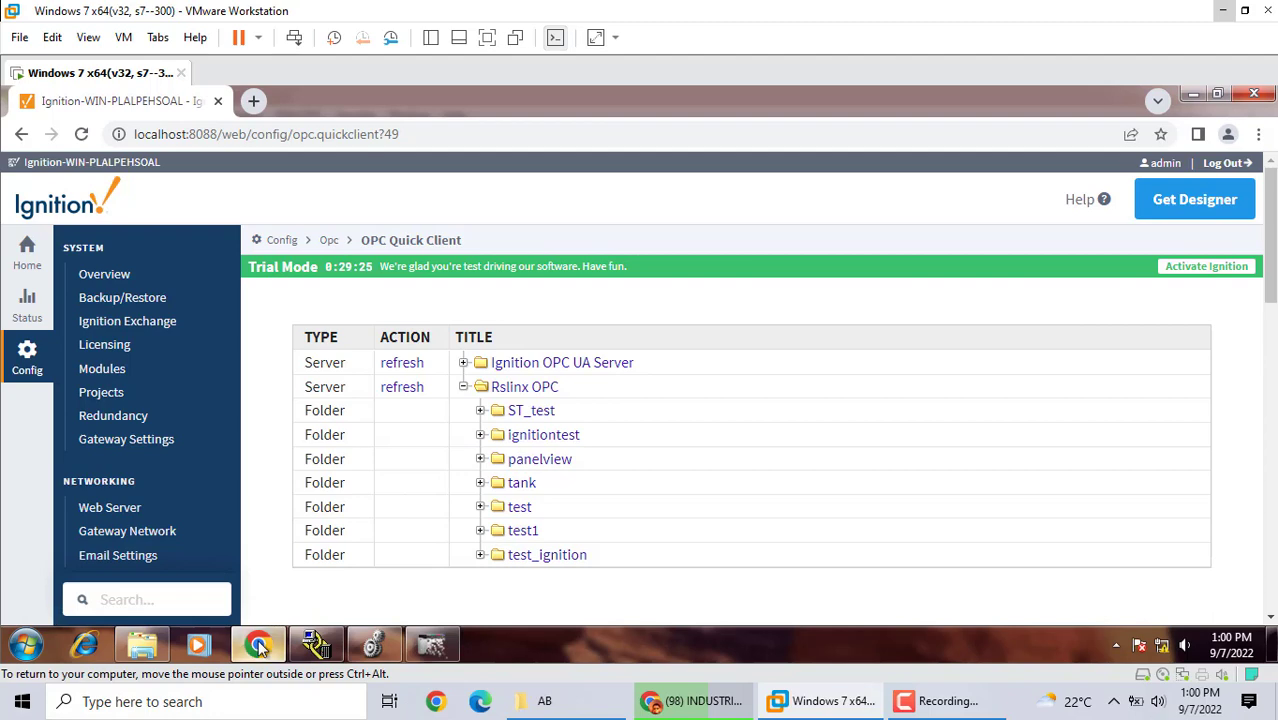
{"action": "mouse_move", "coordinate": [260, 648]}
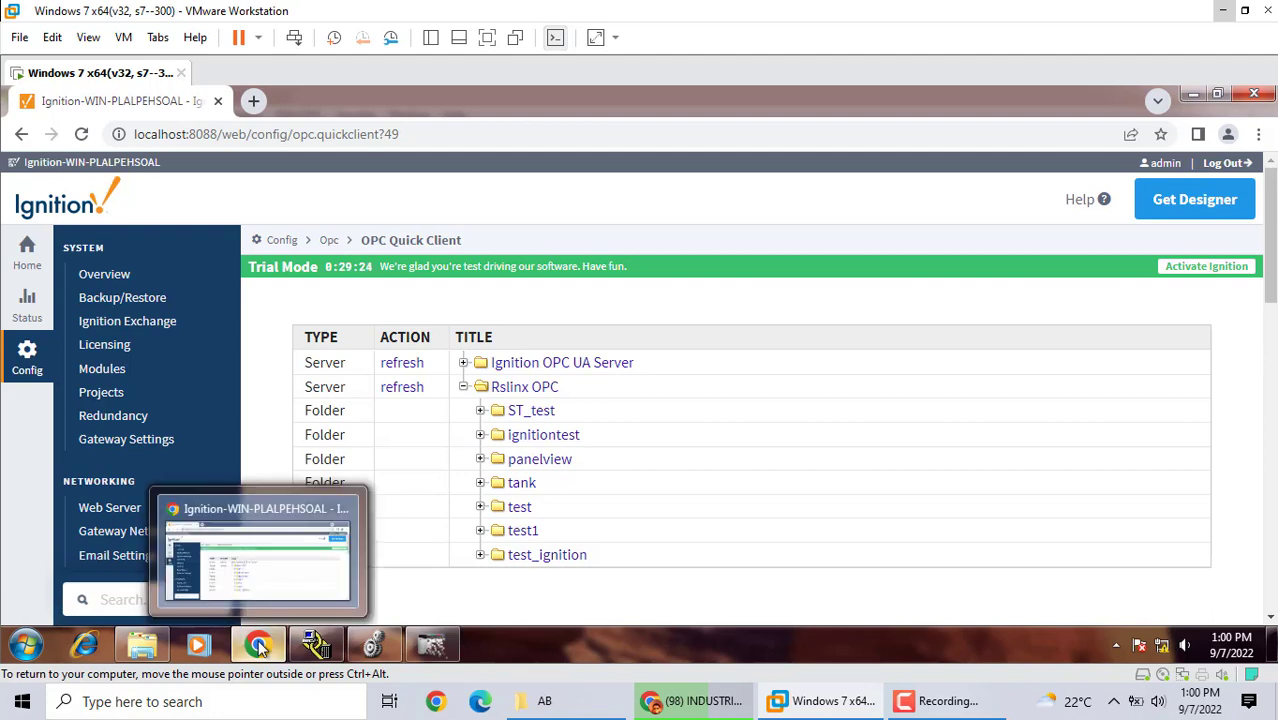
{"action": "left_click", "coordinate": [479, 438]}
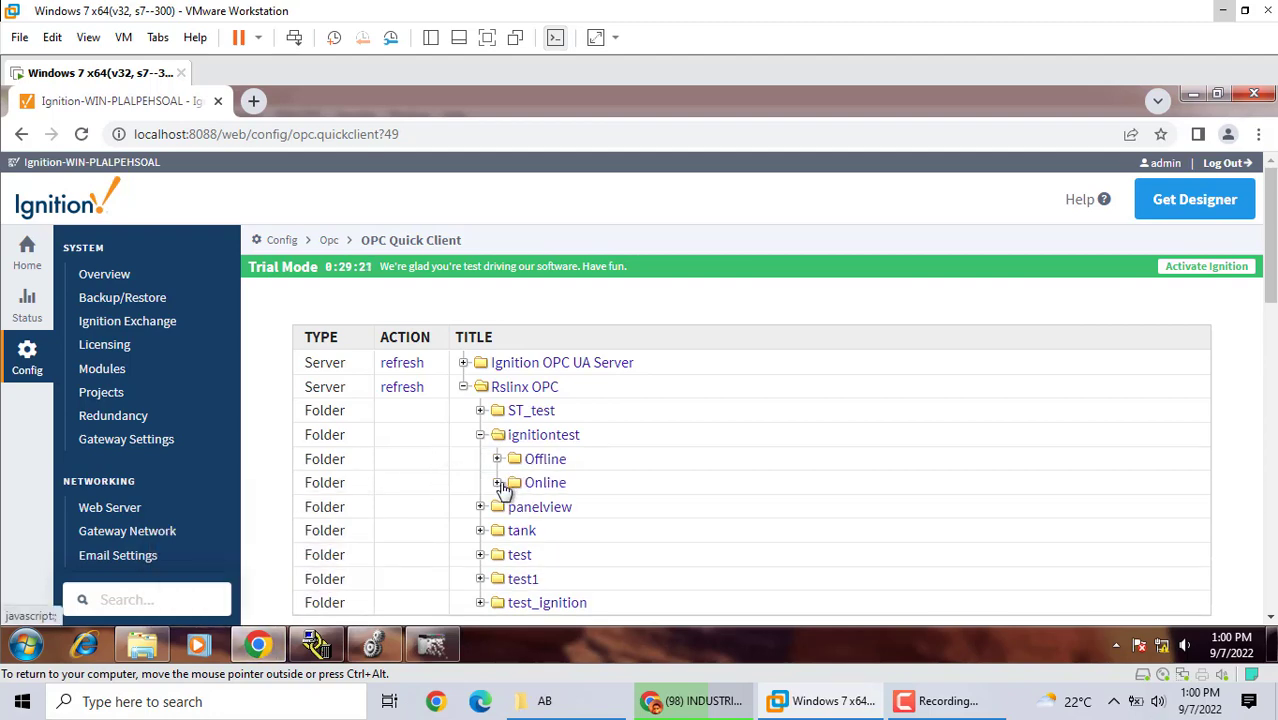
{"action": "left_click", "coordinate": [498, 484]}
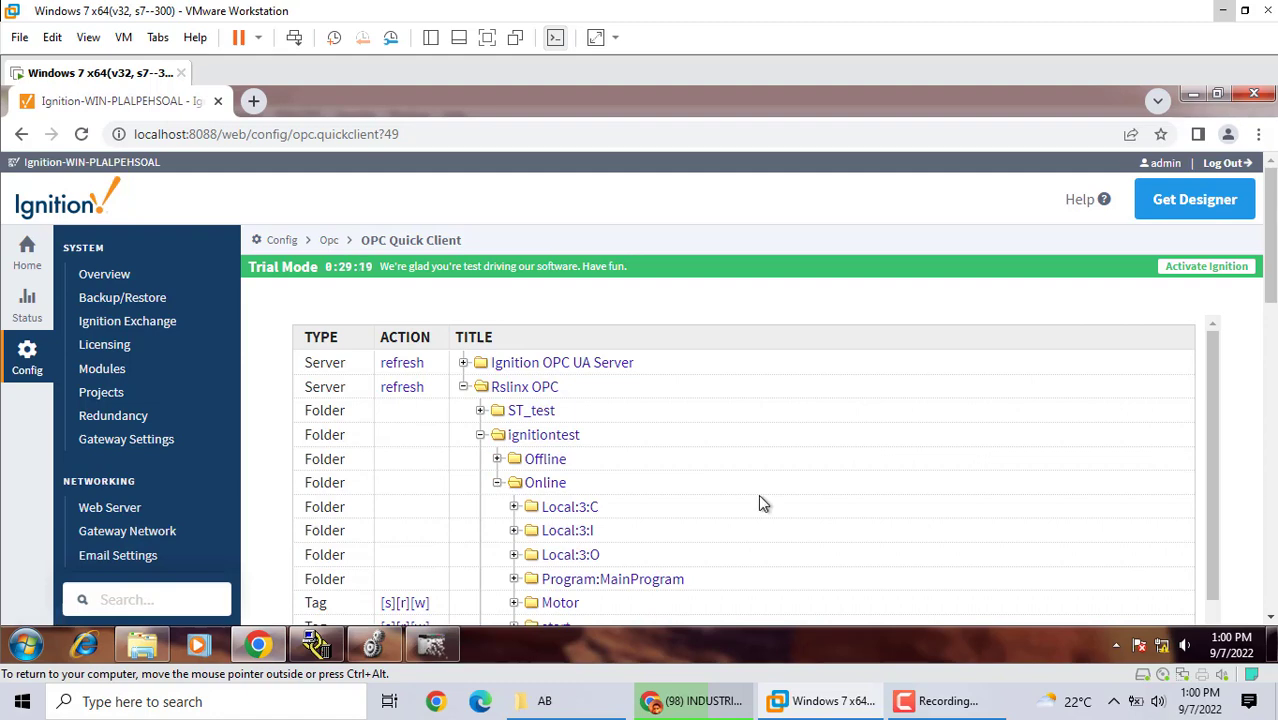
{"action": "scroll", "coordinate": [758, 494], "scroll_direction": "down", "scroll_amount": 2}
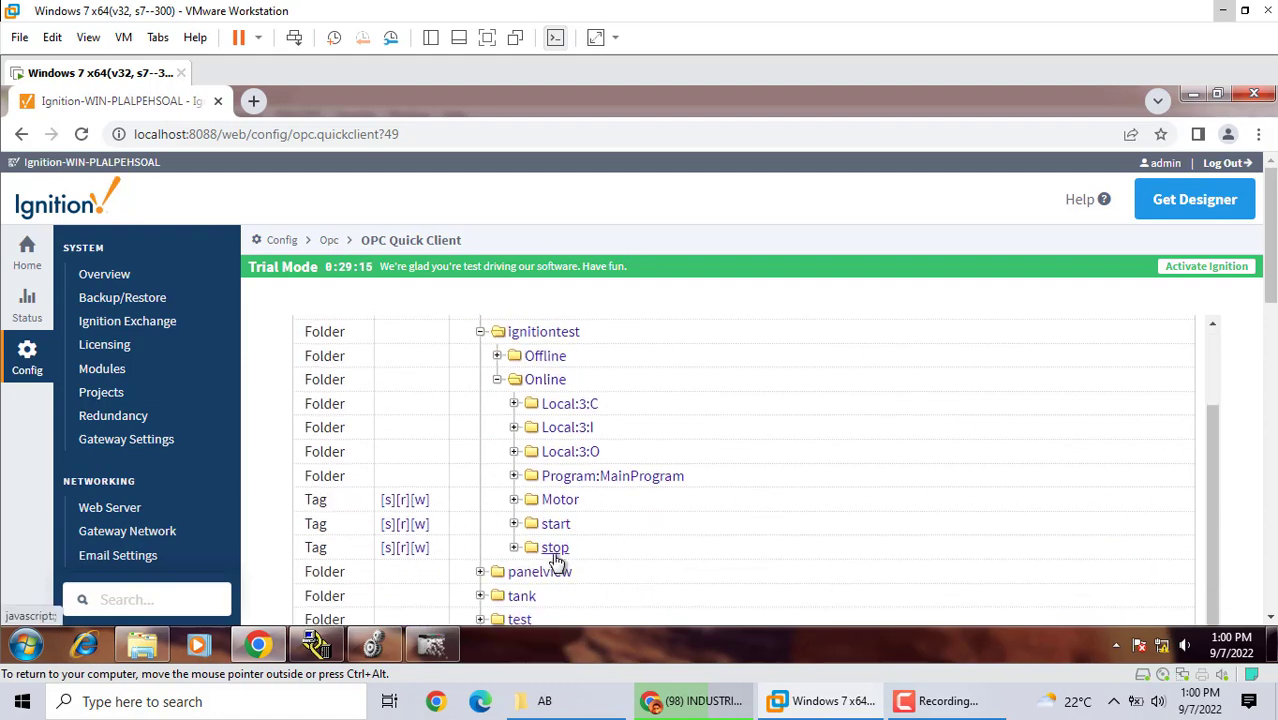
{"action": "left_click", "coordinate": [513, 501]}
Scroll the Quick Client tree to inspect the Motor, start and stop tags
{"action": "mouse_move", "coordinate": [377, 655]}
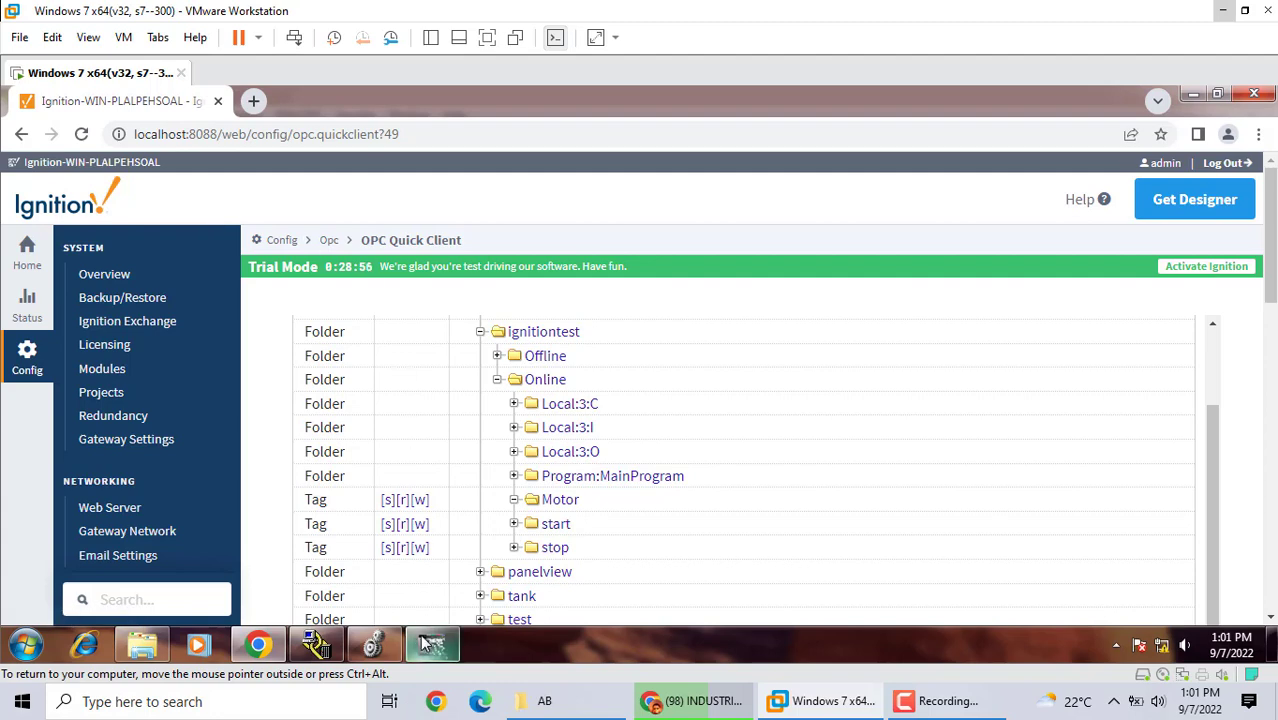
{"action": "mouse_move", "coordinate": [424, 643]}
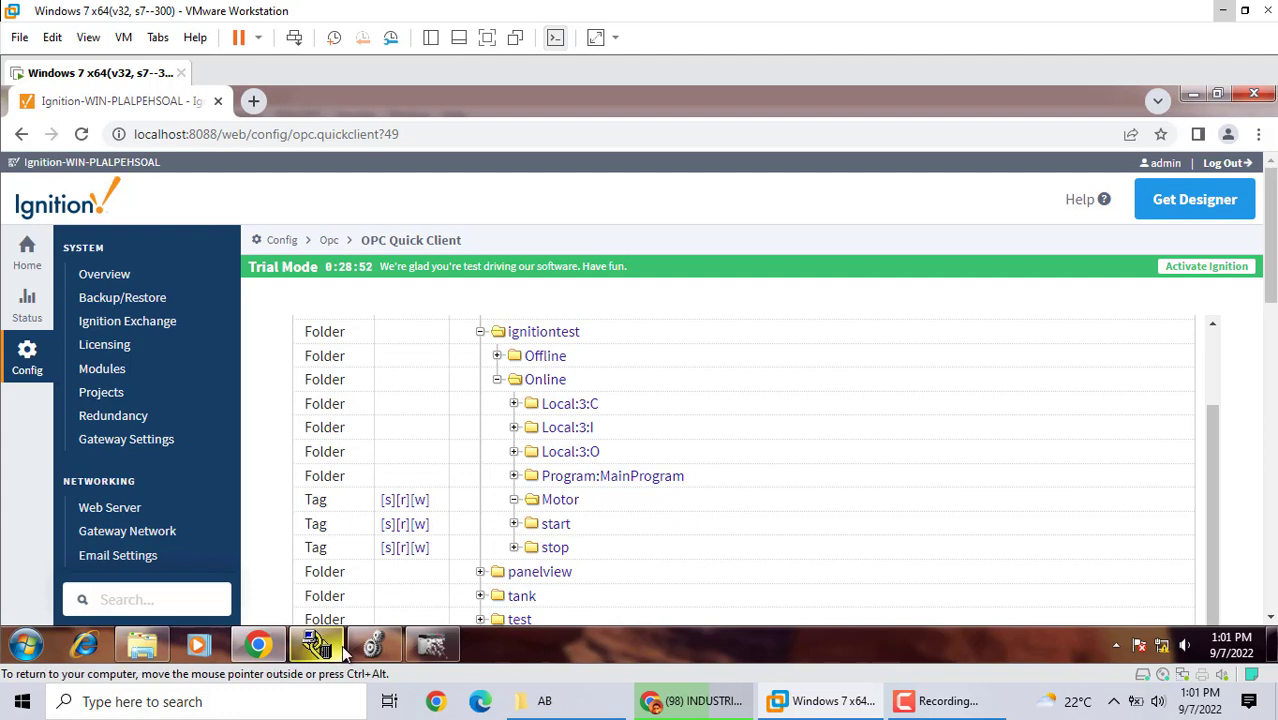
{"action": "scroll", "coordinate": [700, 583], "scroll_direction": "down", "scroll_amount": 3}
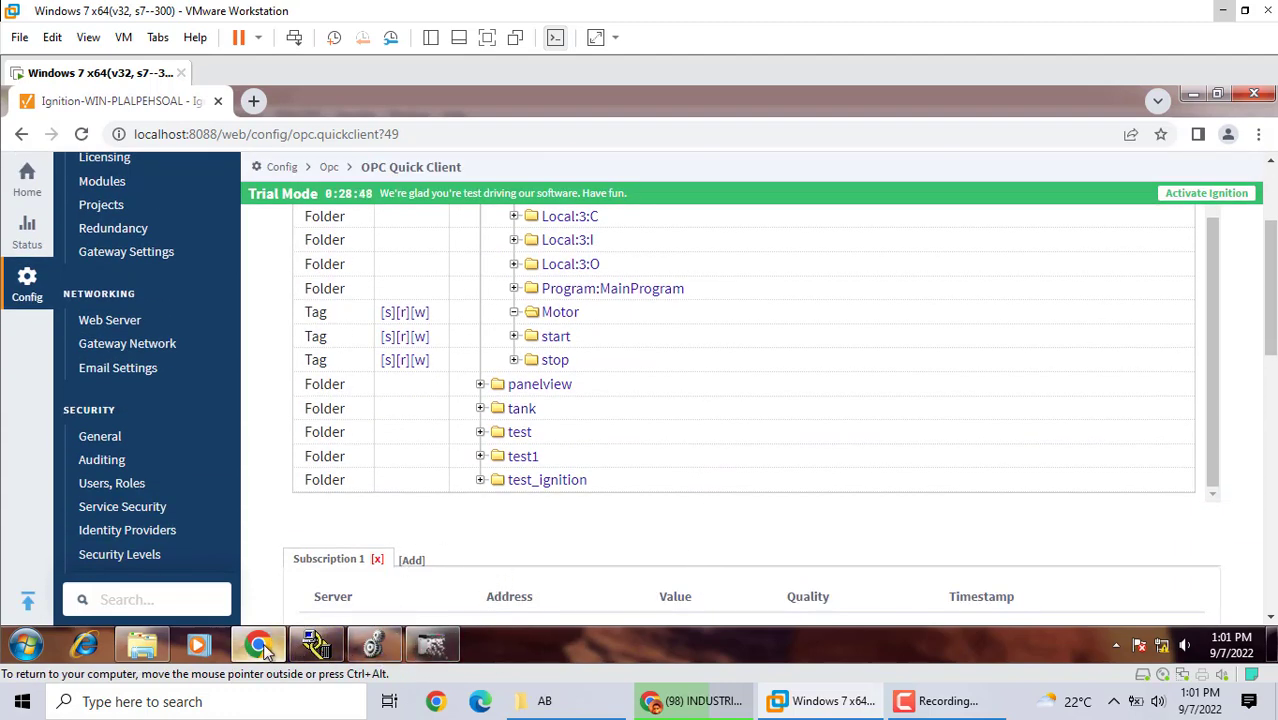
{"action": "scroll", "coordinate": [509, 495], "scroll_direction": "up", "scroll_amount": 2}
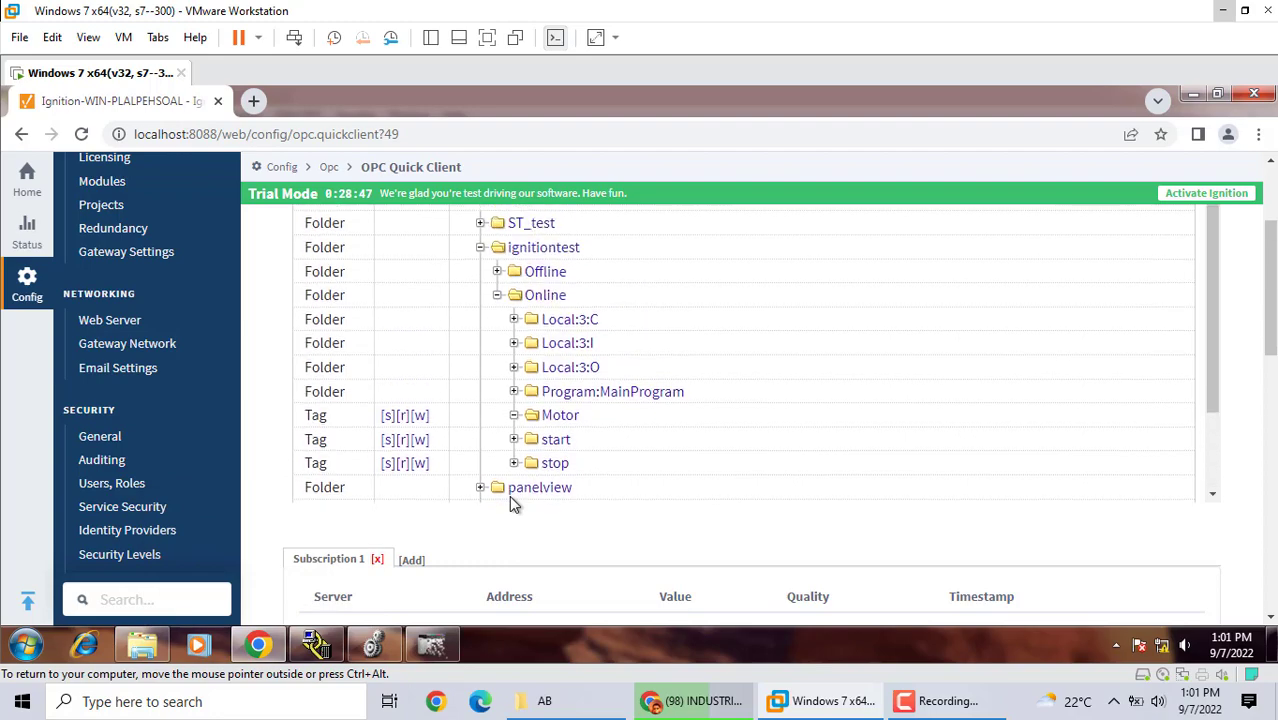
{"action": "scroll", "coordinate": [509, 495], "scroll_direction": "up", "scroll_amount": 3}
{"action": "mouse_move", "coordinate": [1268, 250]}
{"action": "left_mouse_down"}
{"action": "mouse_move", "coordinate": [1264, 300]}
{"action": "mouse_move", "coordinate": [1262, 273]}
{"action": "left_mouse_up"}
{"action": "scroll", "coordinate": [1262, 273], "scroll_direction": "up", "scroll_amount": 4}
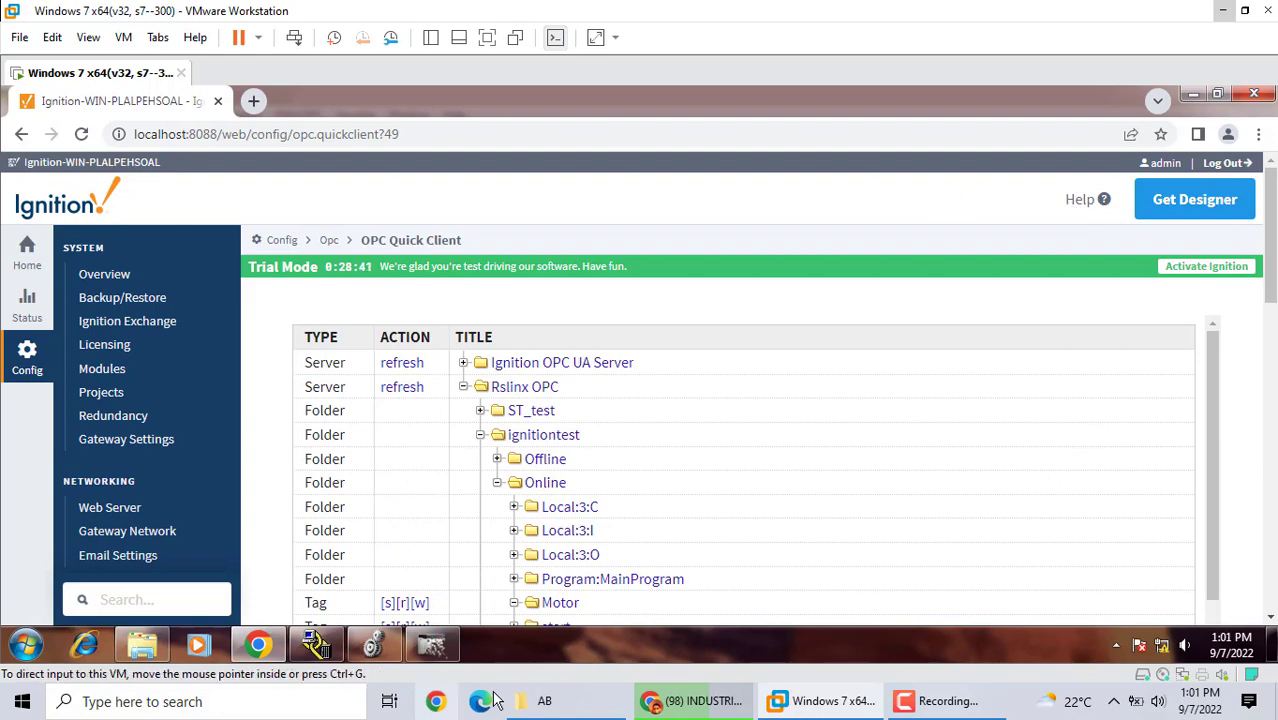
{"action": "mouse_move", "coordinate": [710, 700]}
{"action": "left_click", "coordinate": [705, 600]}
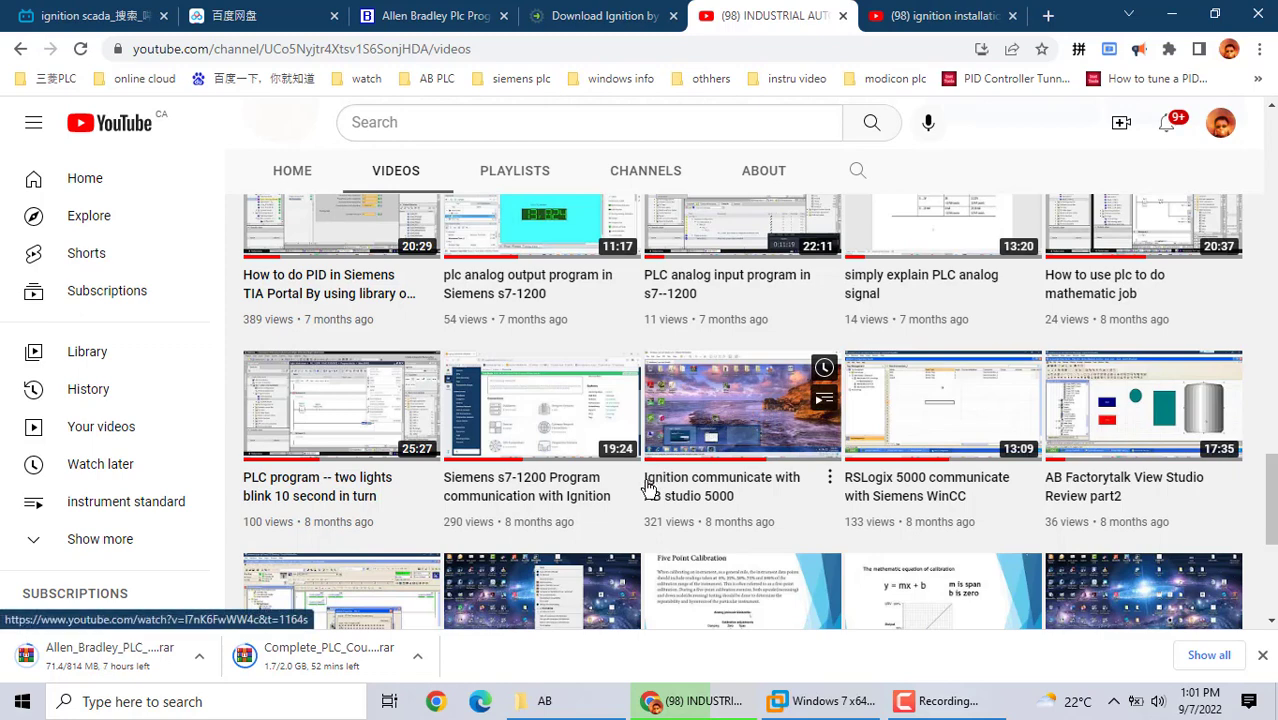
{"action": "left_click", "coordinate": [850, 704]}
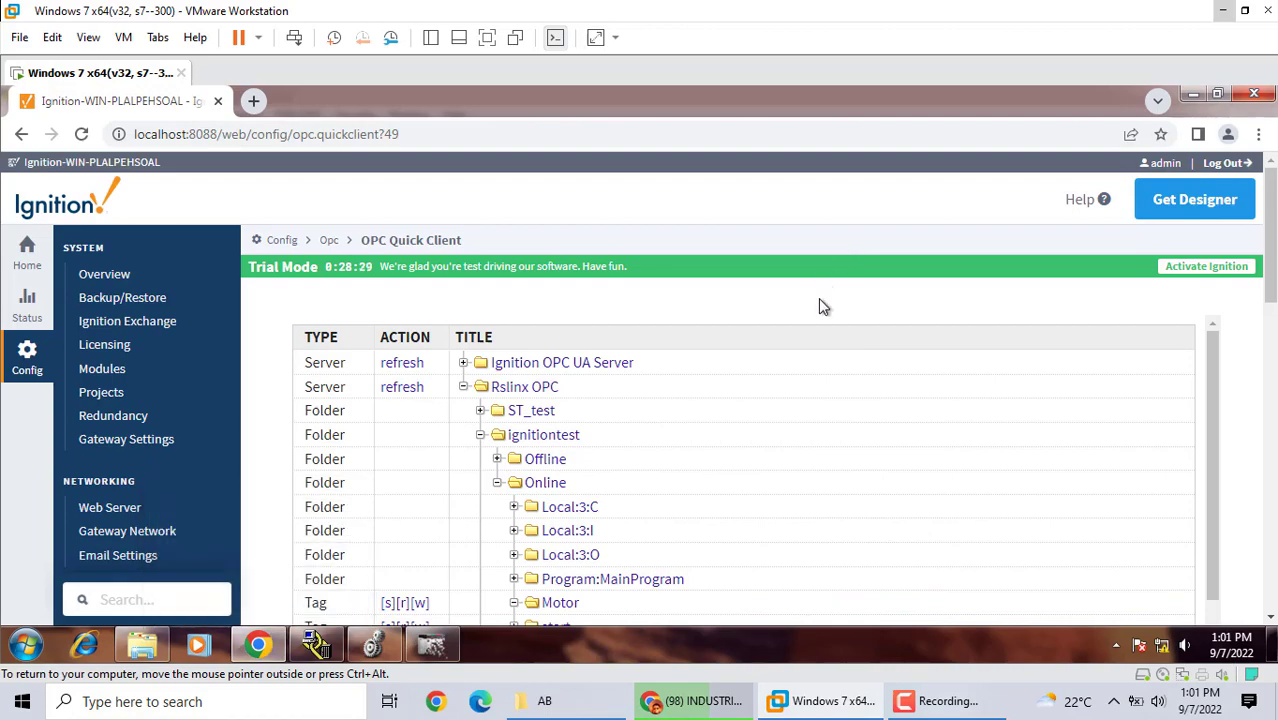
{"action": "scroll", "coordinate": [819, 299], "scroll_direction": "down", "scroll_amount": 3}
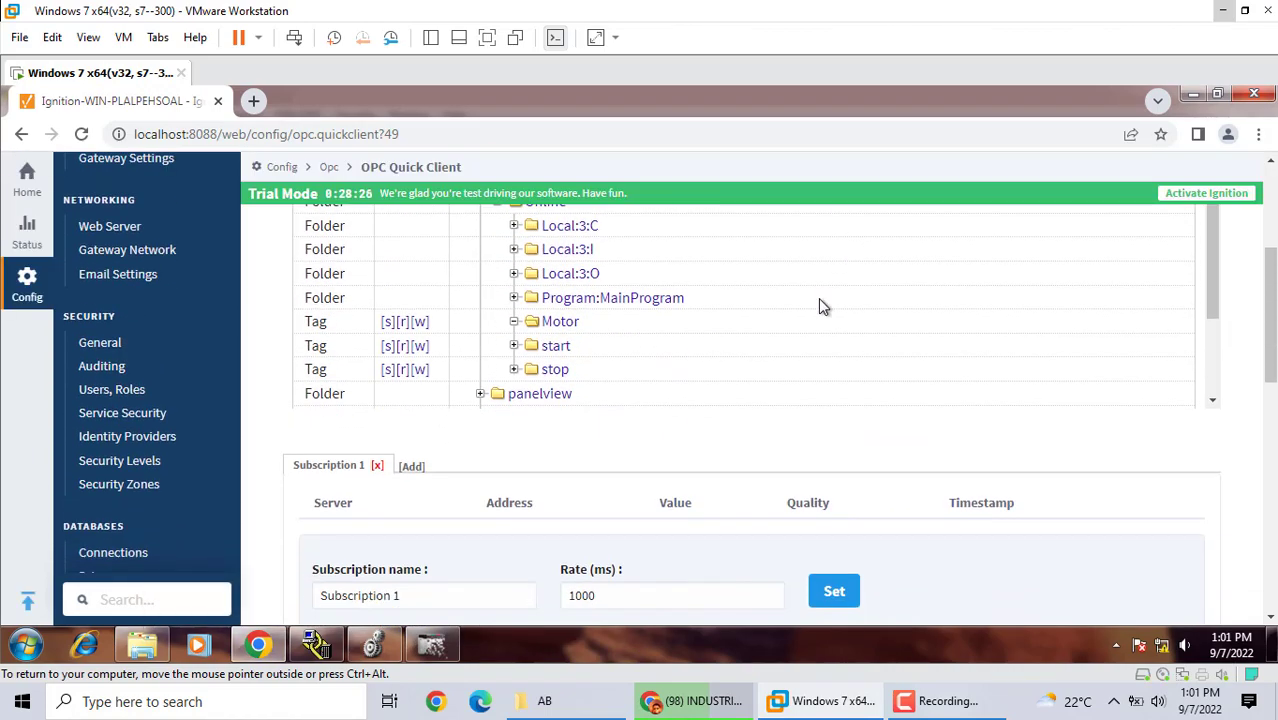
{"action": "scroll", "coordinate": [818, 298], "scroll_direction": "down", "scroll_amount": 1}
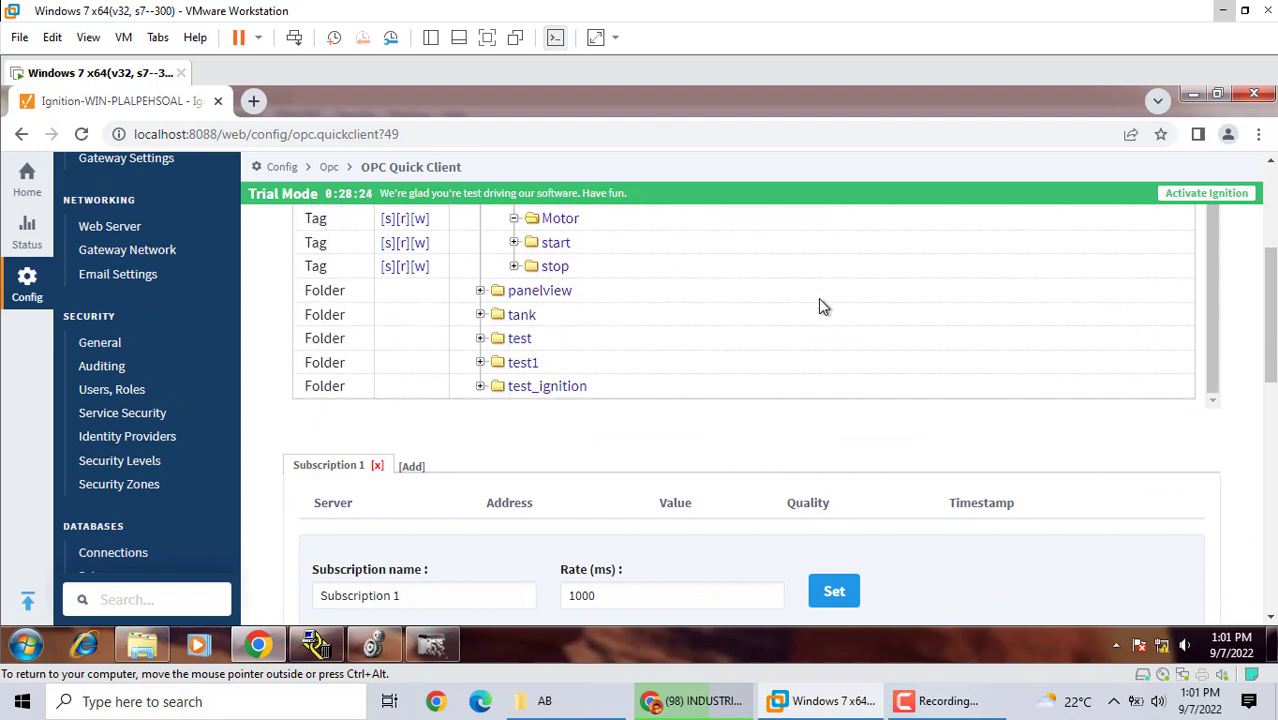
{"action": "scroll", "coordinate": [818, 298], "scroll_direction": "down", "scroll_amount": 3}
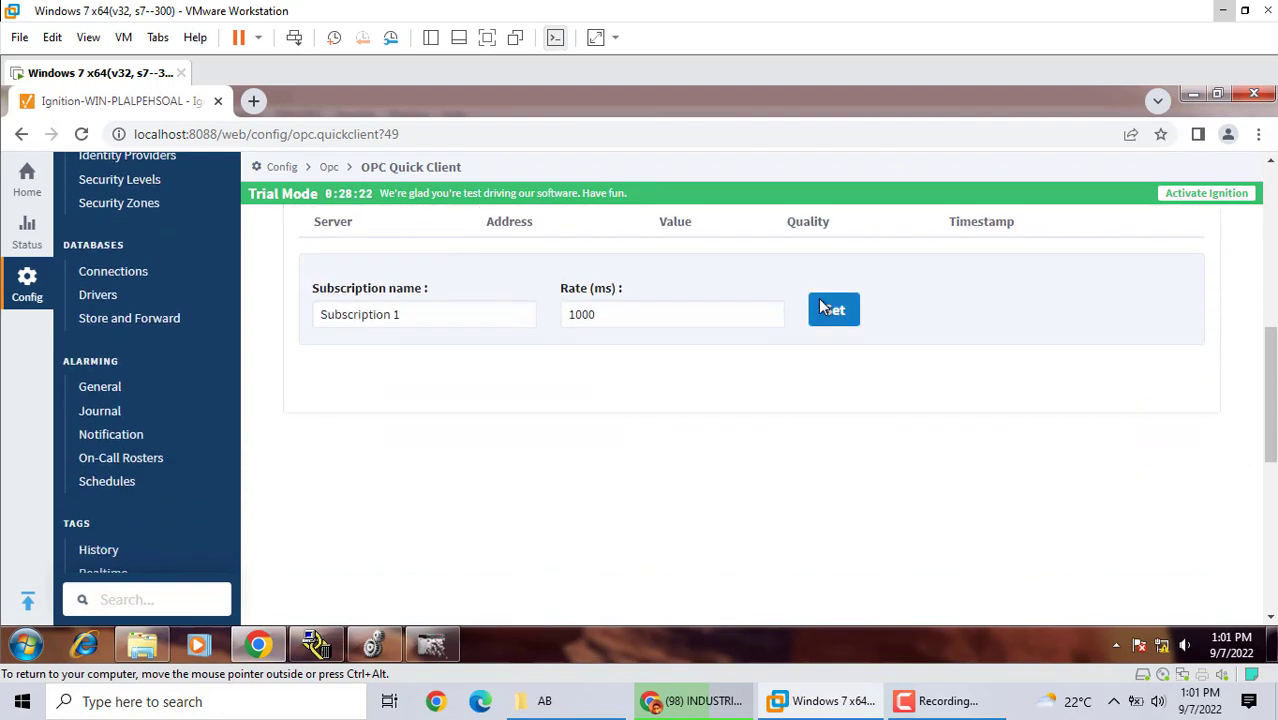
{"action": "scroll", "coordinate": [818, 298], "scroll_direction": "up", "scroll_amount": 3}
{"action": "left_click", "coordinate": [935, 705]}
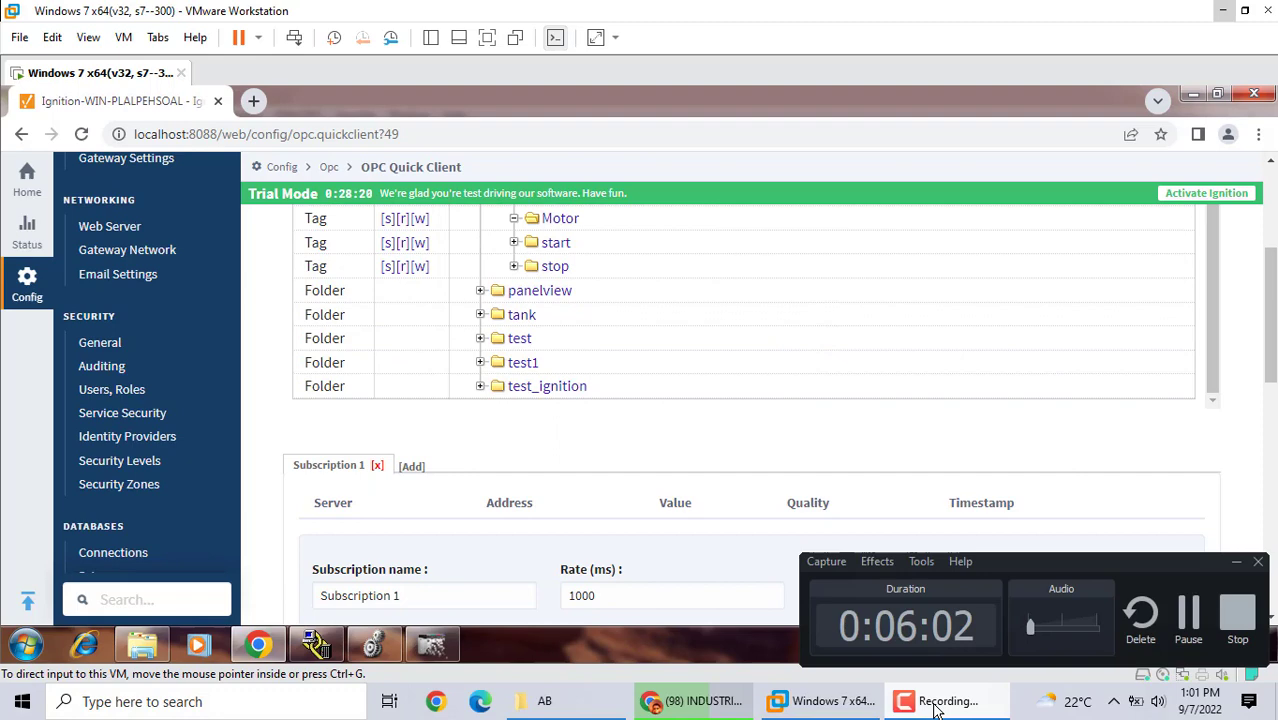